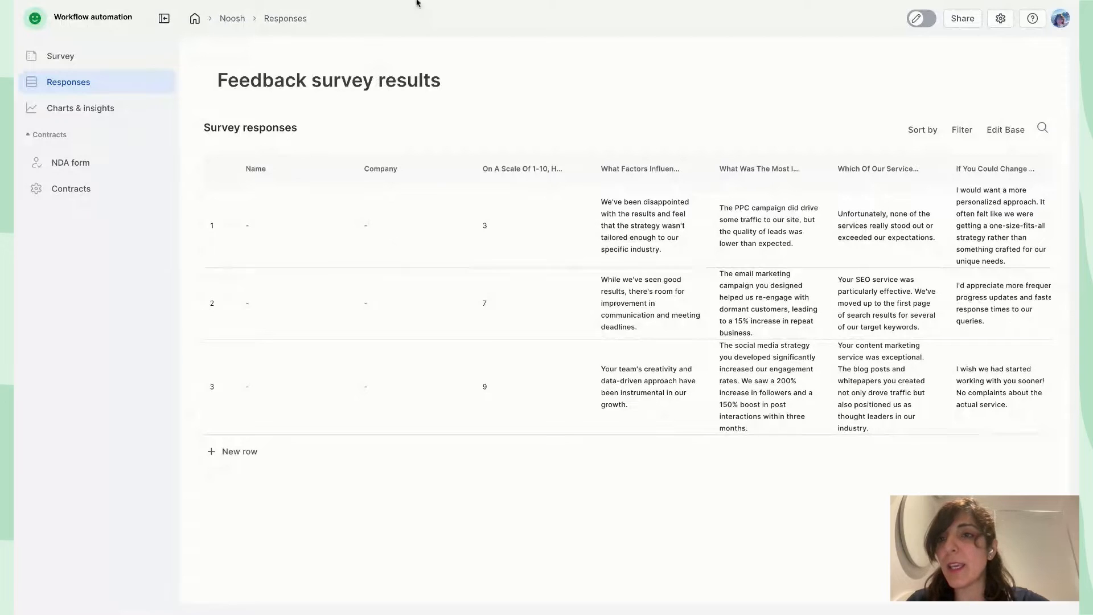
# Search templates for 'contact us' and create an app from the Contact us form in Formaloo Team workspace
pyautogui.click(195, 19)
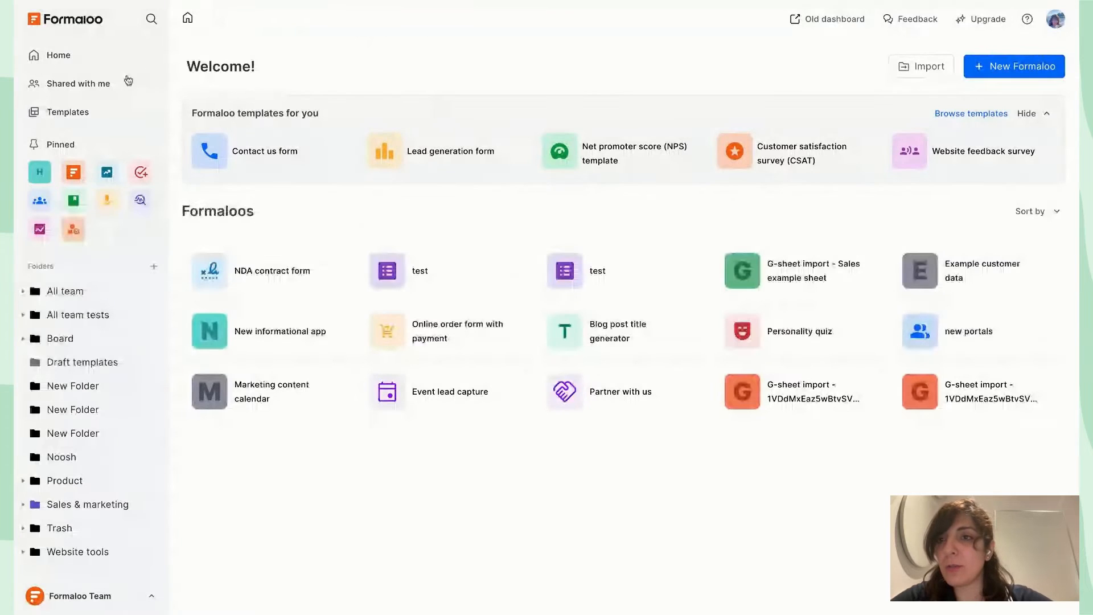
pyautogui.click(83, 113)
pyautogui.click(442, 106)
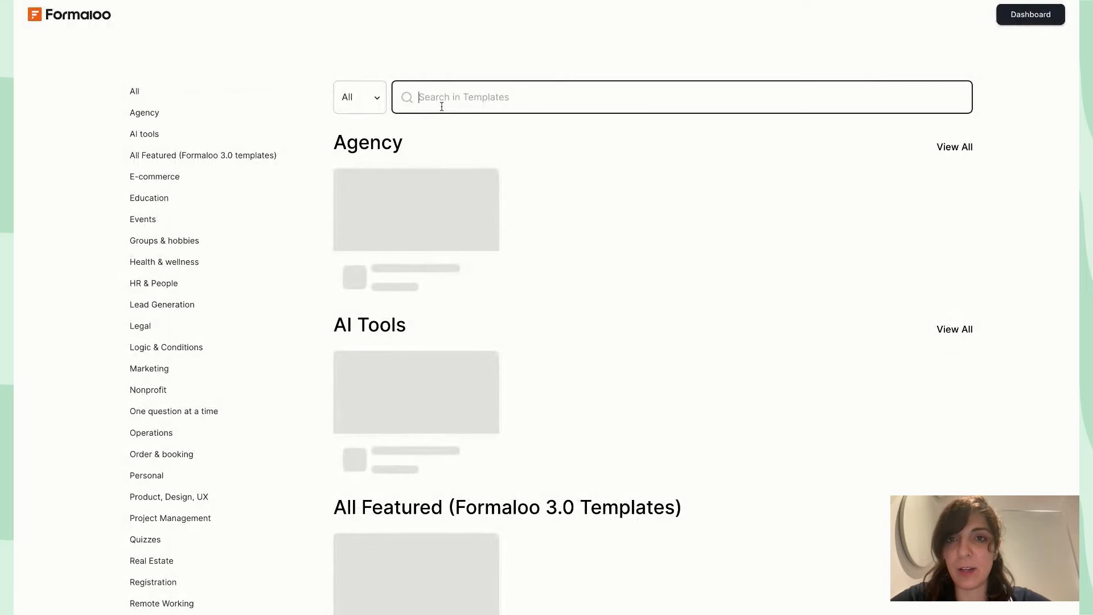
pyautogui.write('contact us')
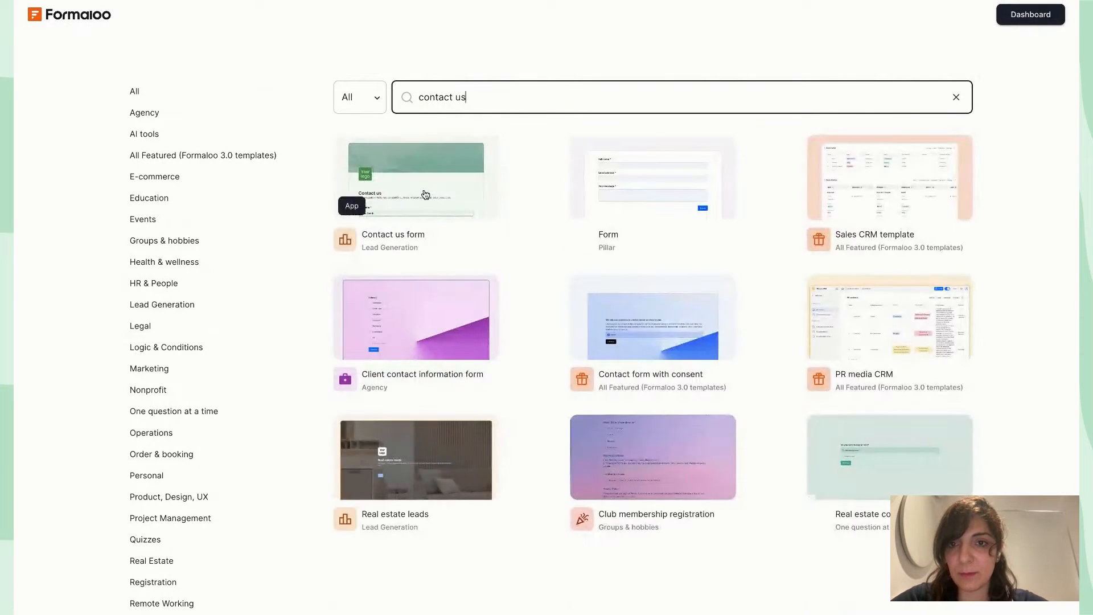
pyautogui.click(426, 195)
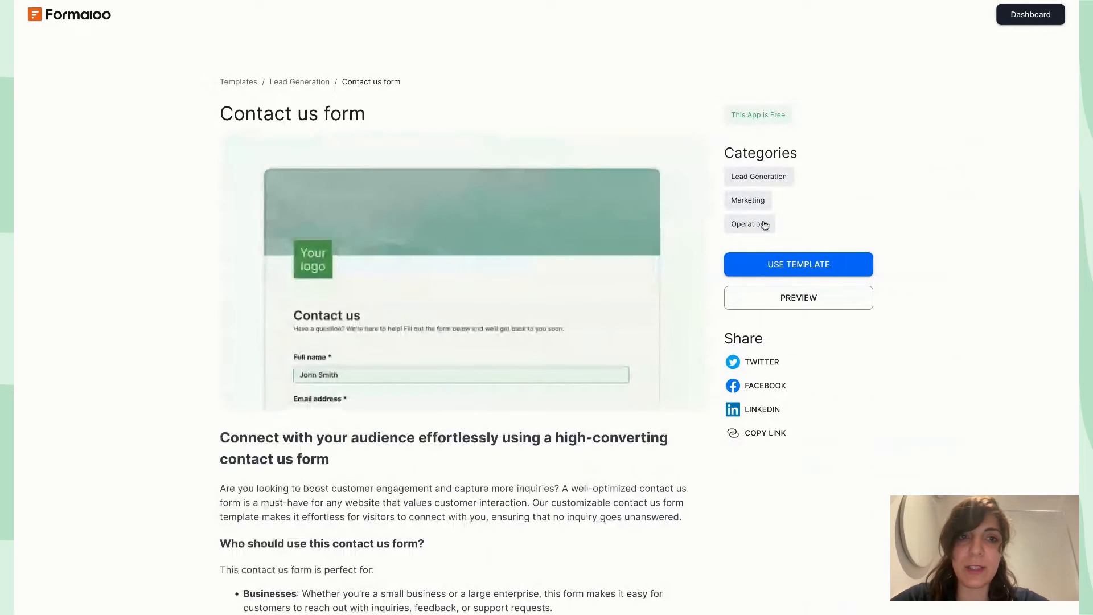
pyautogui.click(803, 264)
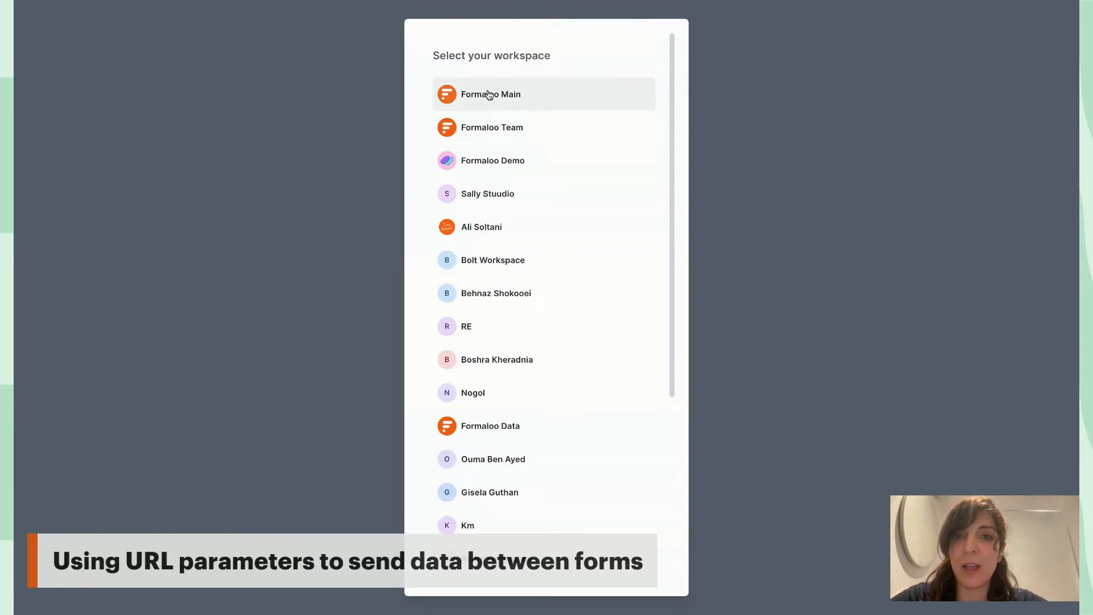
pyautogui.click(510, 130)
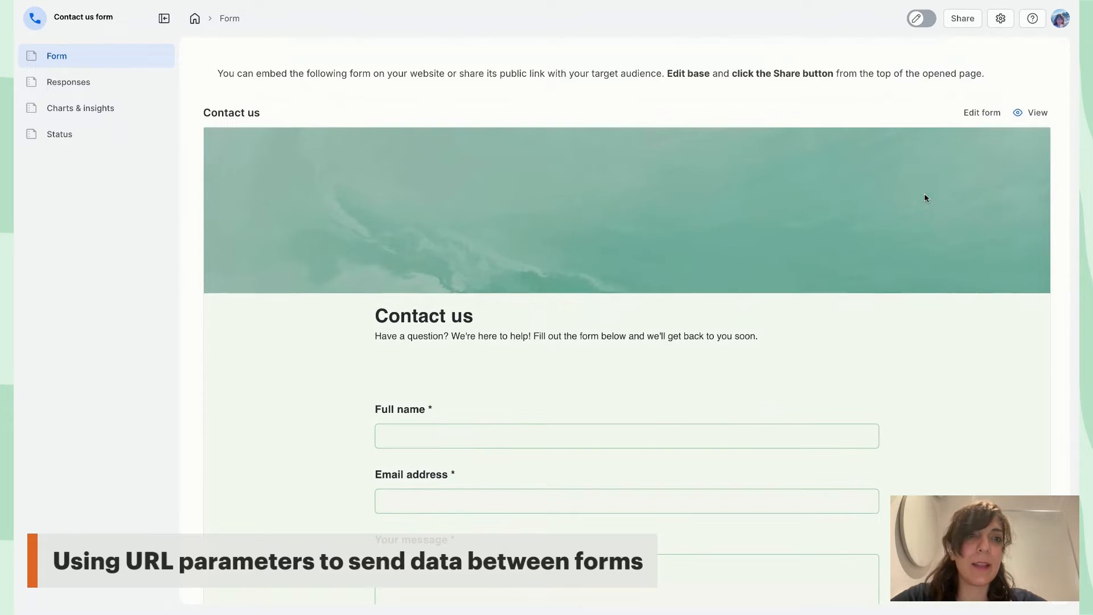
# Turn on Edit base and insert a brand-new form block below Contact us using /form
pyautogui.click(921, 18)
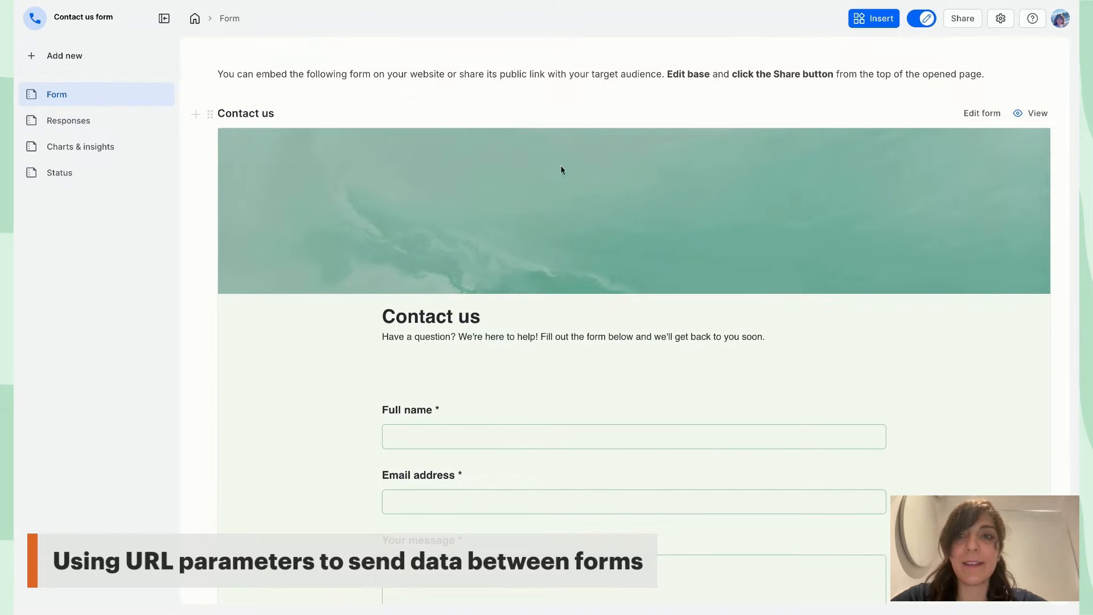
pyautogui.scroll(-4, 577, 294)
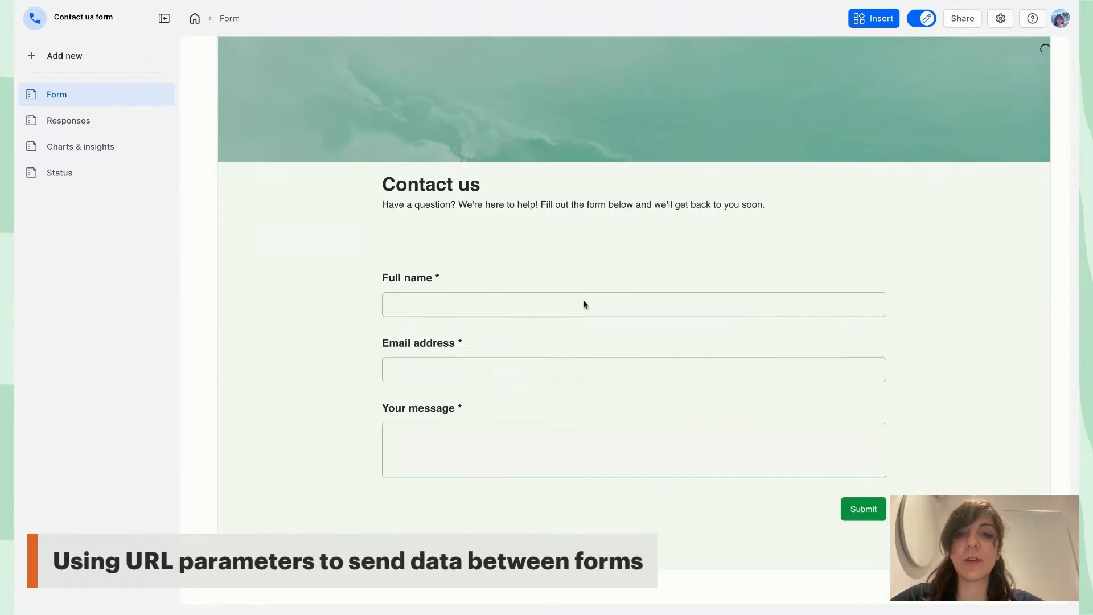
pyautogui.write('/f')
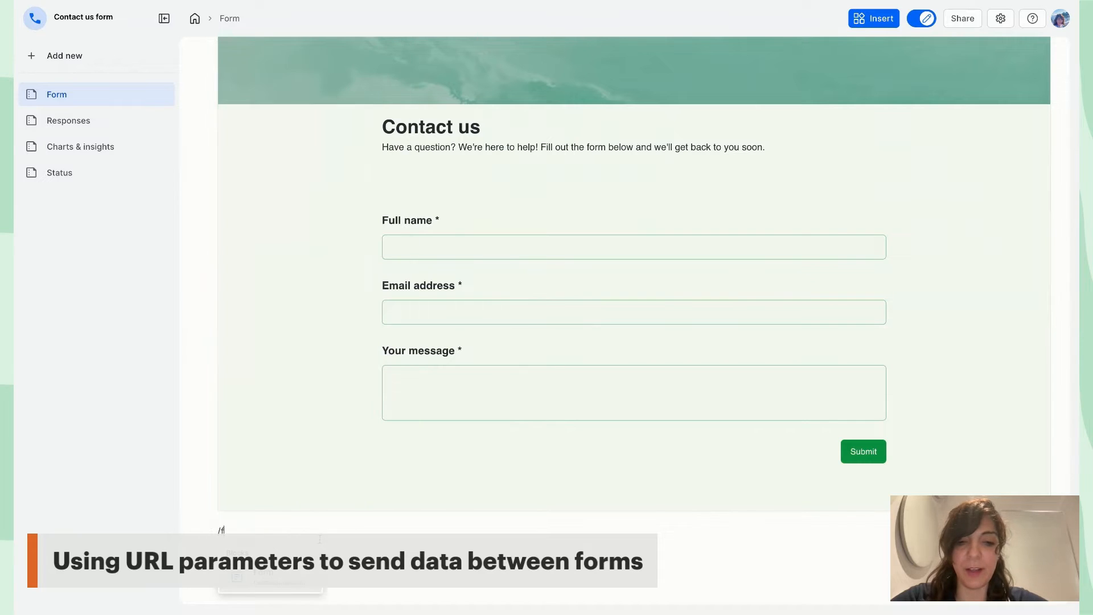
pyautogui.write('or')
pyautogui.press('Return')
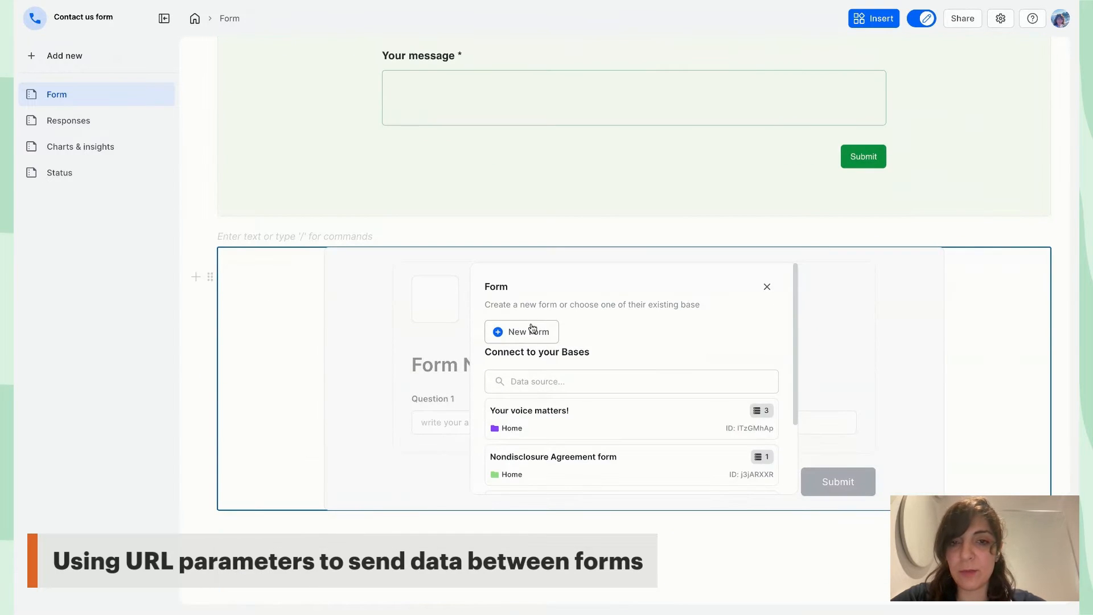
pyautogui.click(526, 325)
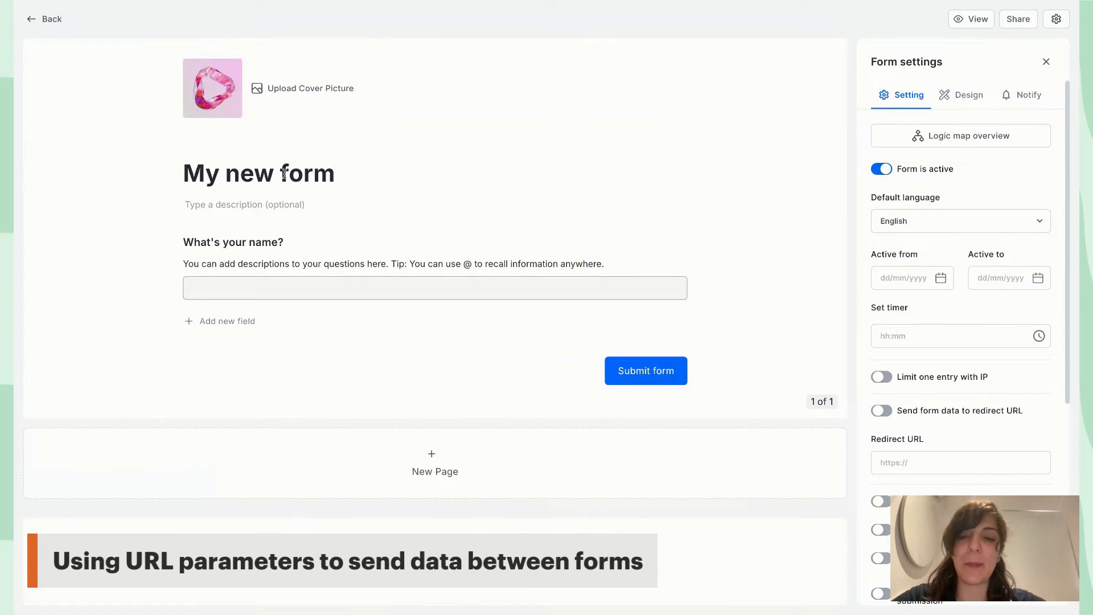
# Add a Rating (CSAT) star field and delete the What's your name? question
pyautogui.click(155, 242)
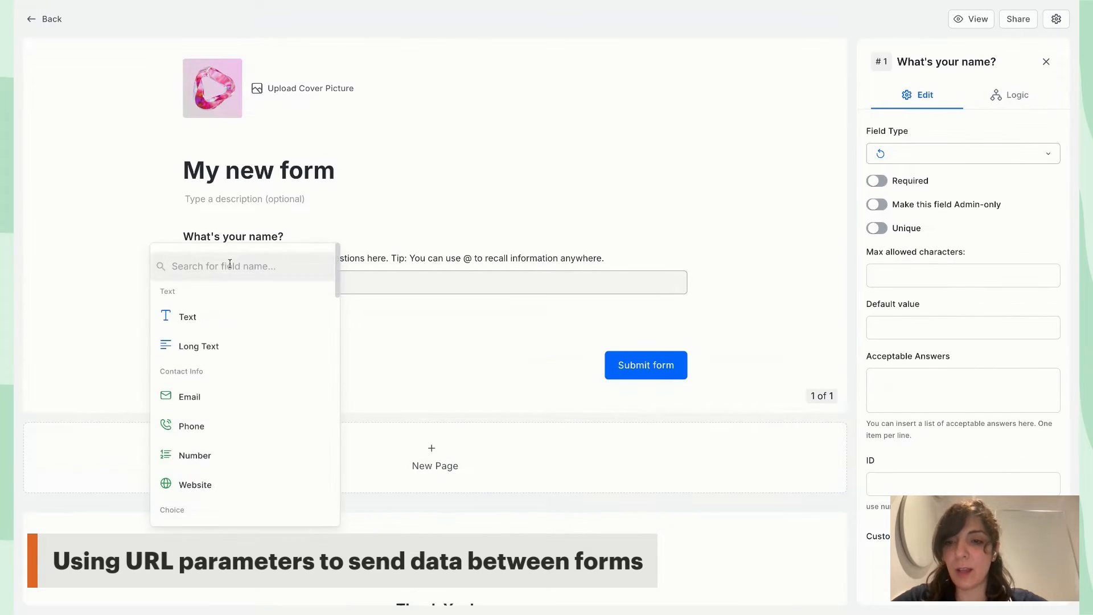
pyautogui.write('csa')
pyautogui.click(271, 311)
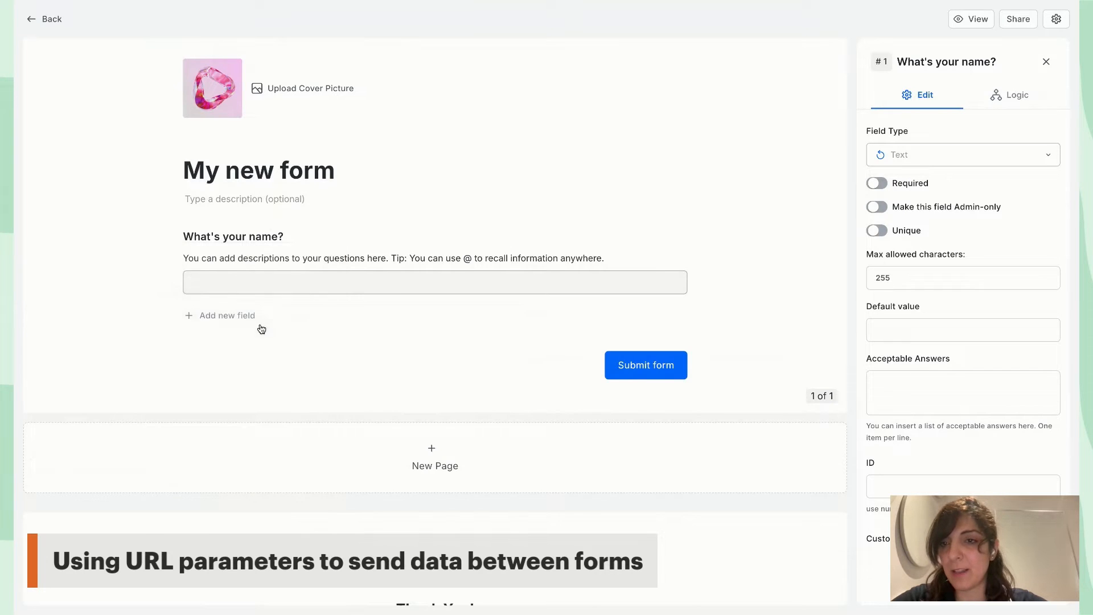
pyautogui.click(140, 237)
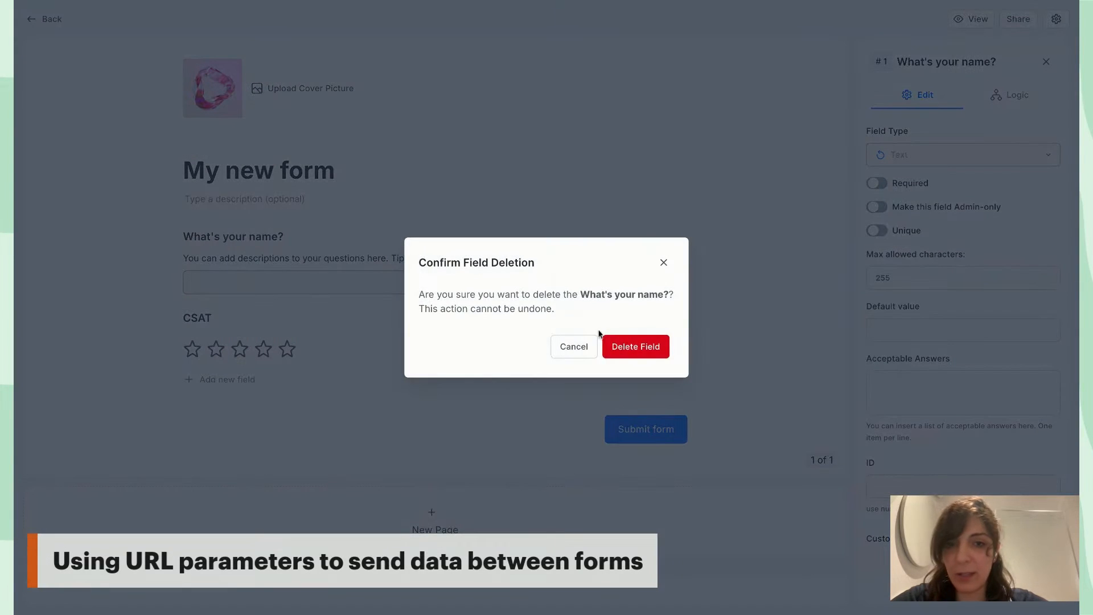
pyautogui.click(607, 348)
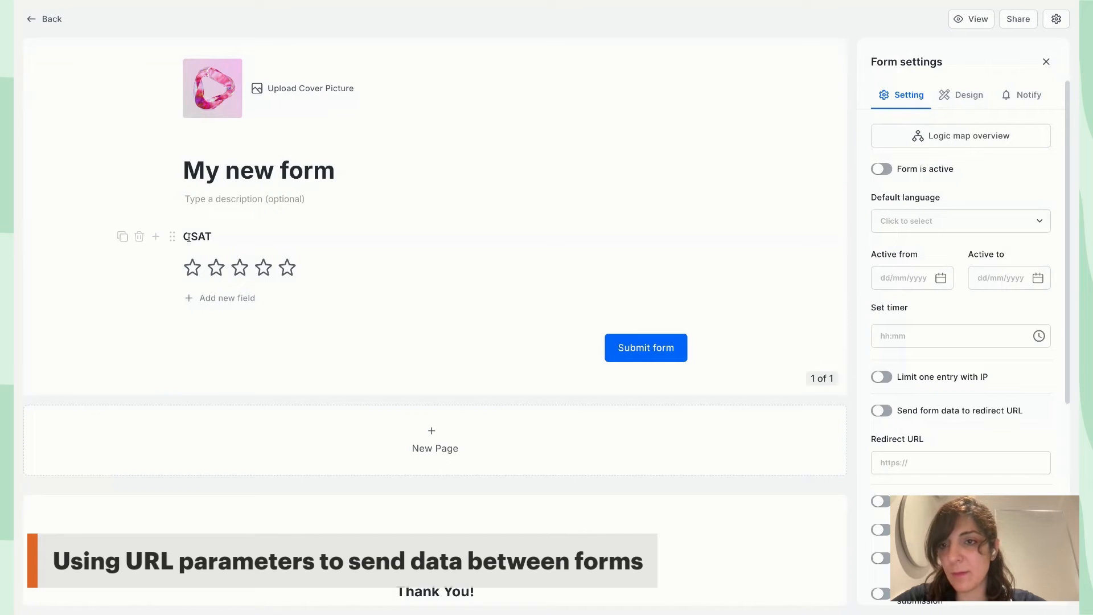
# Retitle the rating question 'How satisfied are you with our service?'
pyautogui.click(200, 235)
pyautogui.press('super+a')
pyautogui.click(200, 235)
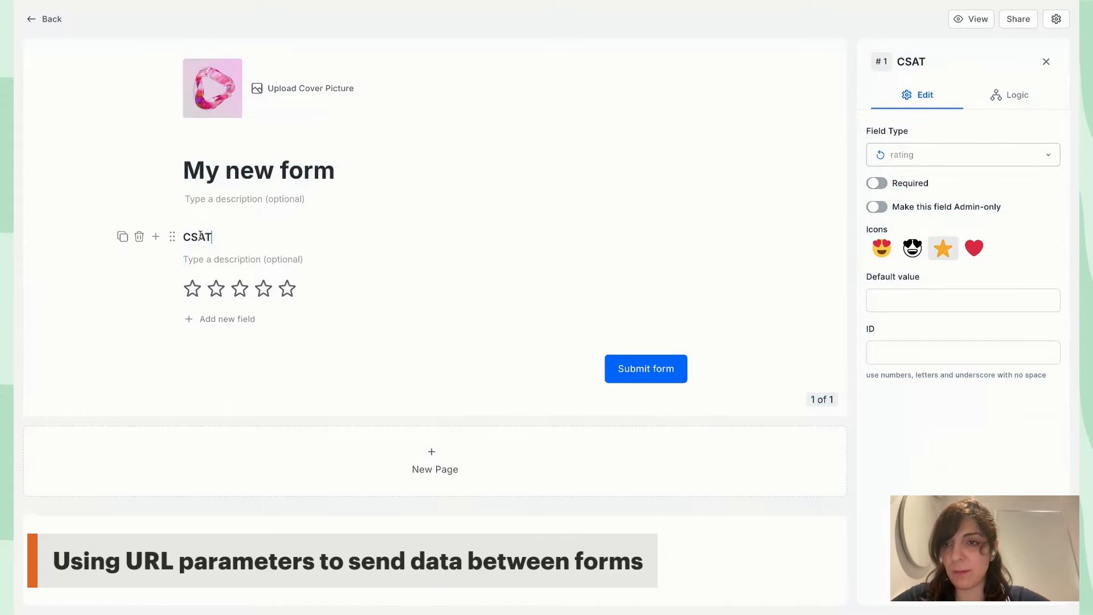
pyautogui.press('BackSpace')
pyautogui.press('BackSpace')
pyautogui.press('BackSpace')
pyautogui.press('BackSpace')
pyautogui.write('How satisfied are')
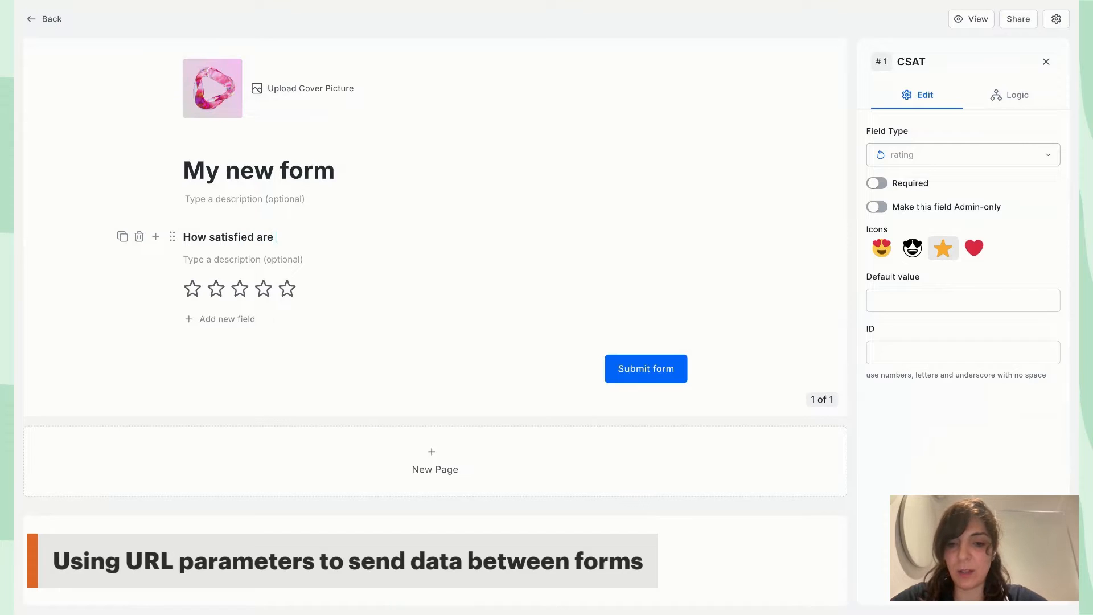
pyautogui.write(' you with ')
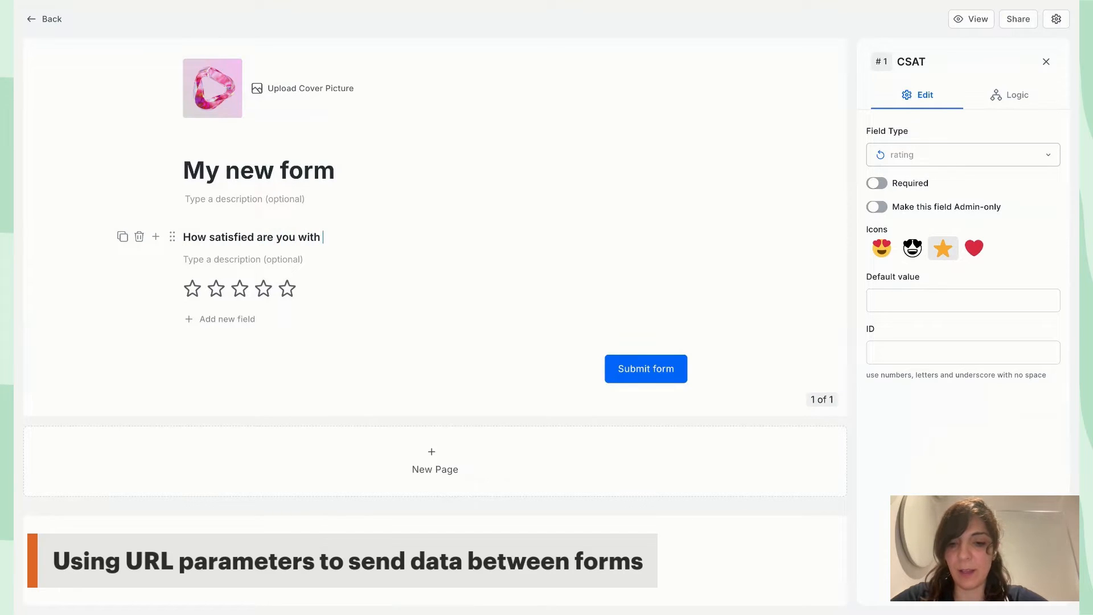
pyautogui.write('our service?')
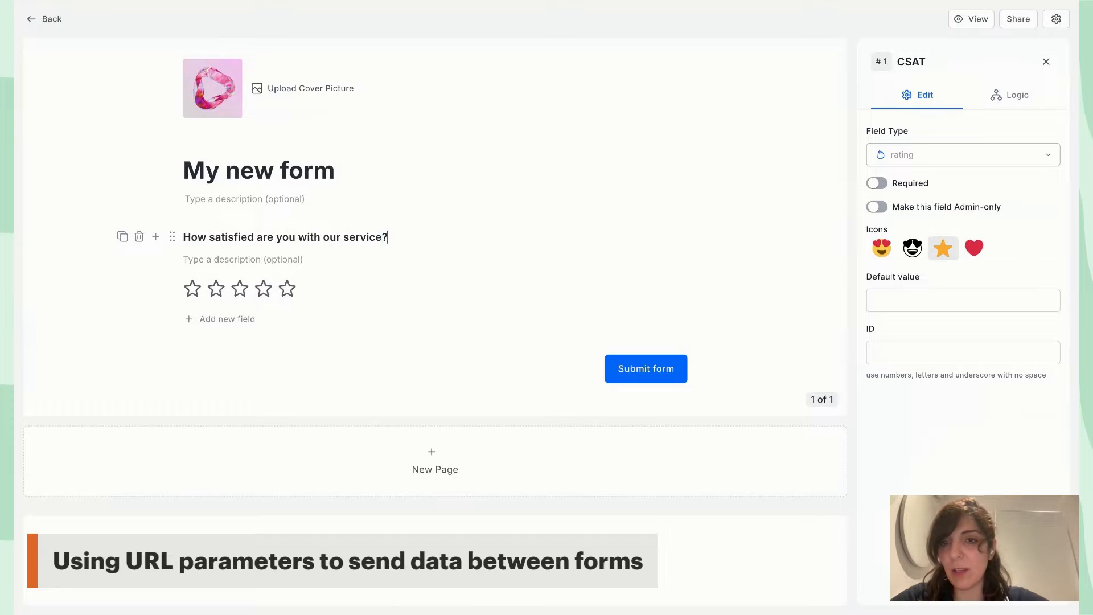
pyautogui.click(85, 291)
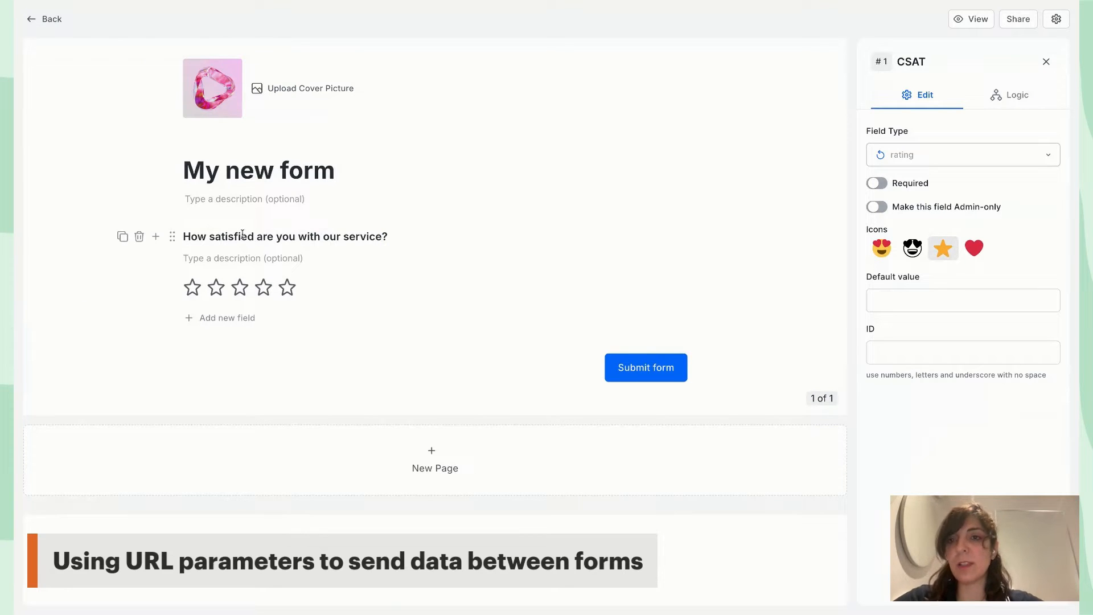
# Rename the form from My new form to 'Satisfaction survey' and go back to the app
pyautogui.click(251, 178)
pyautogui.tripleClick(269, 179)
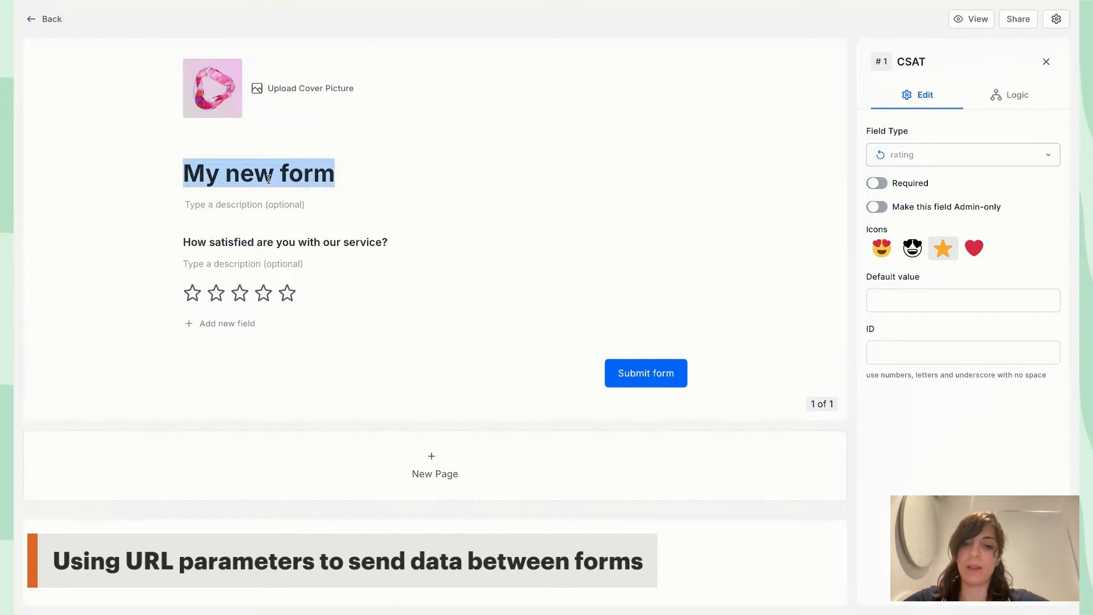
pyautogui.write('Satisf')
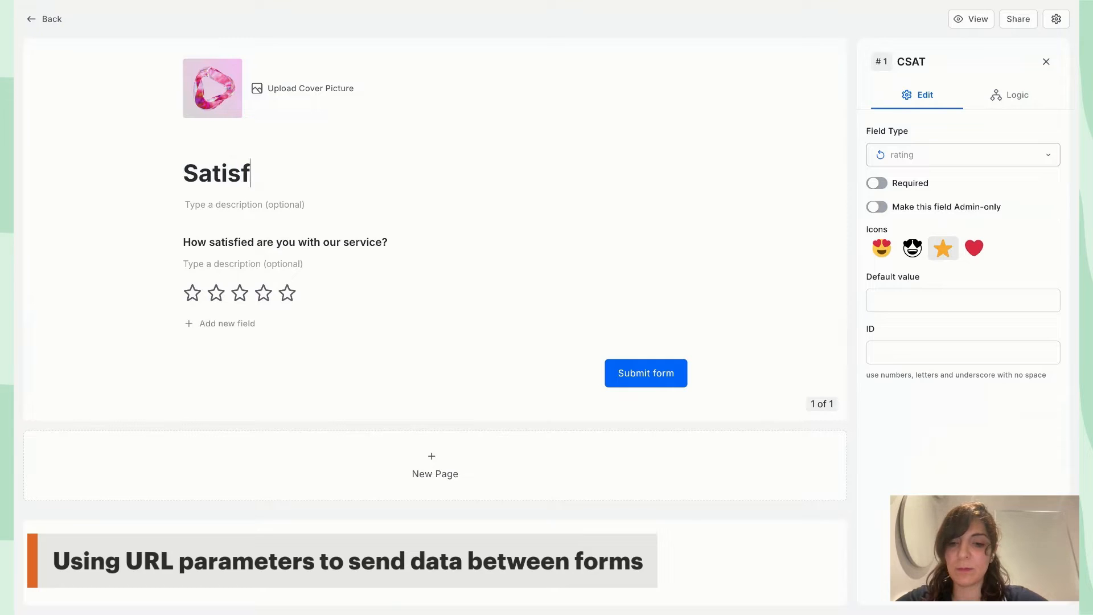
pyautogui.write('action ')
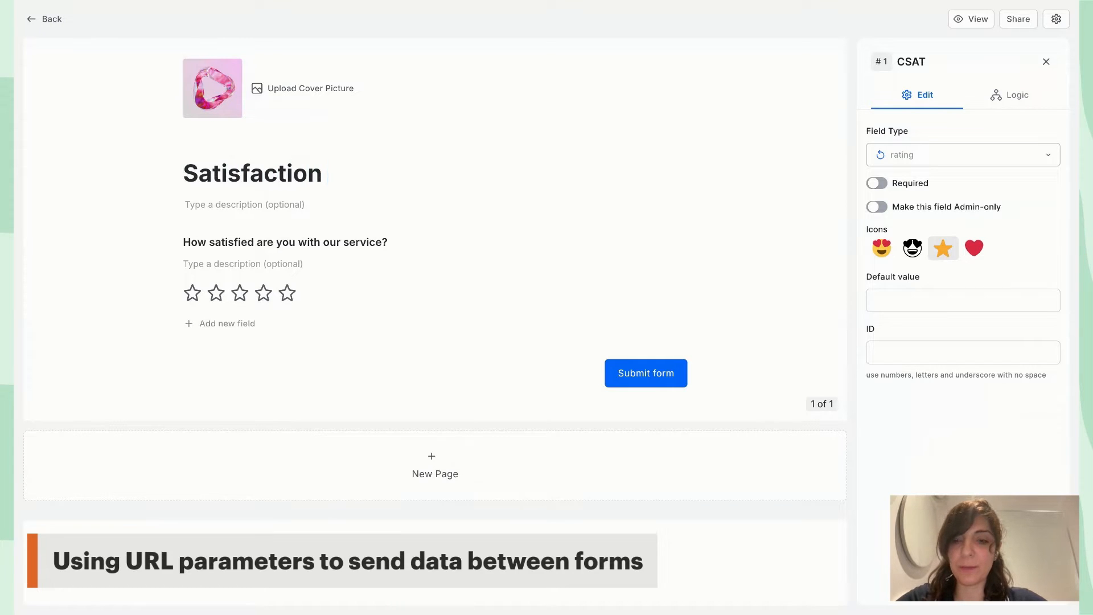
pyautogui.write('survey')
pyautogui.click(102, 157)
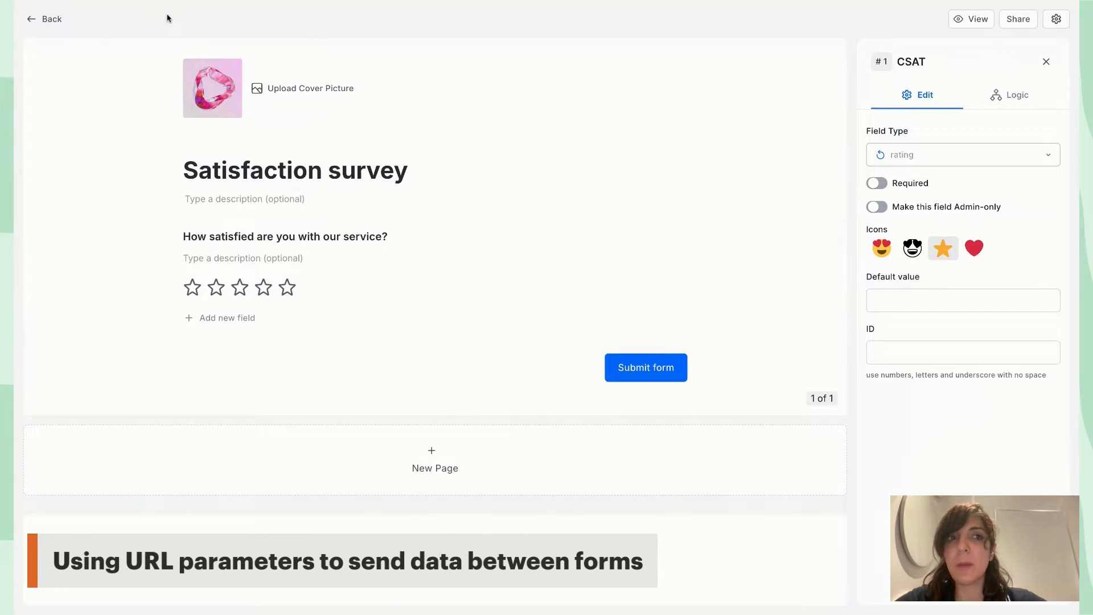
pyautogui.click(49, 25)
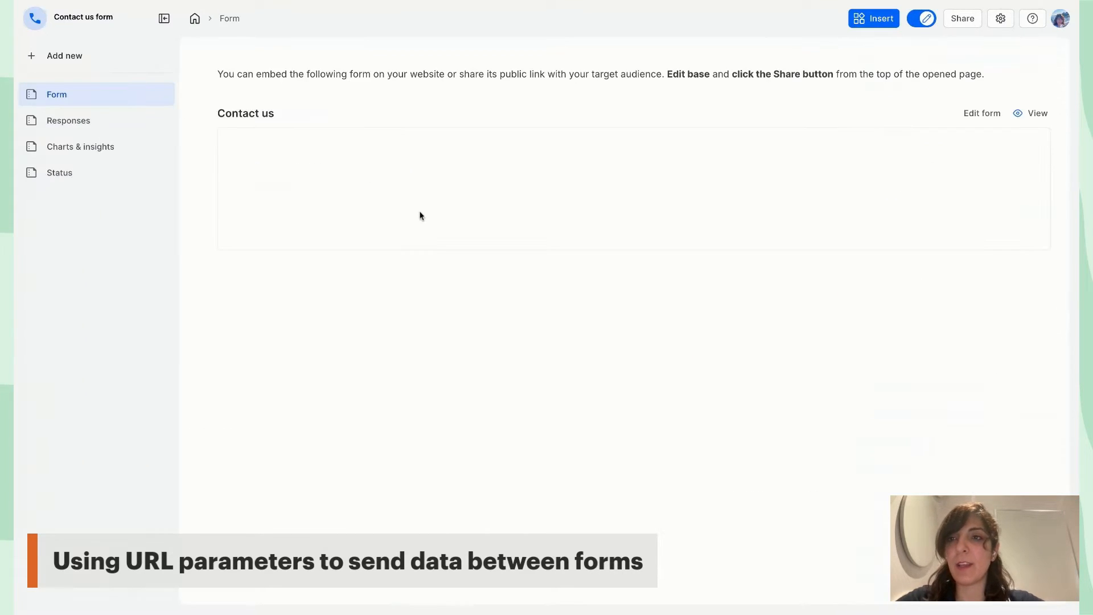
# Review the Contact us and Satisfaction survey blocks, then open the Contact us form editor
pyautogui.scroll(-5, 347, 177)
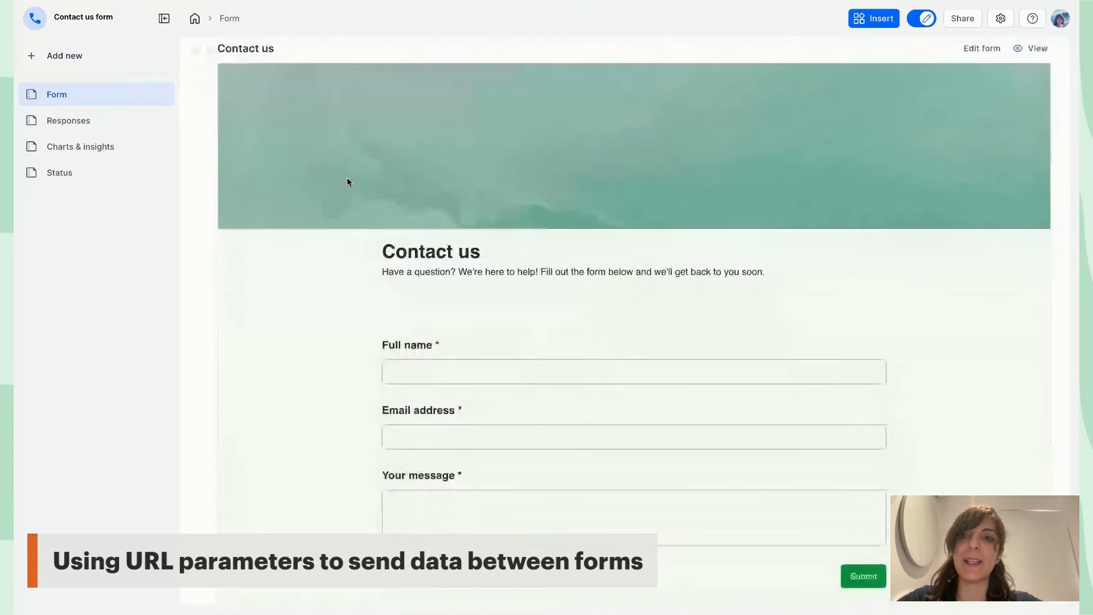
pyautogui.scroll(-2, 393, 210)
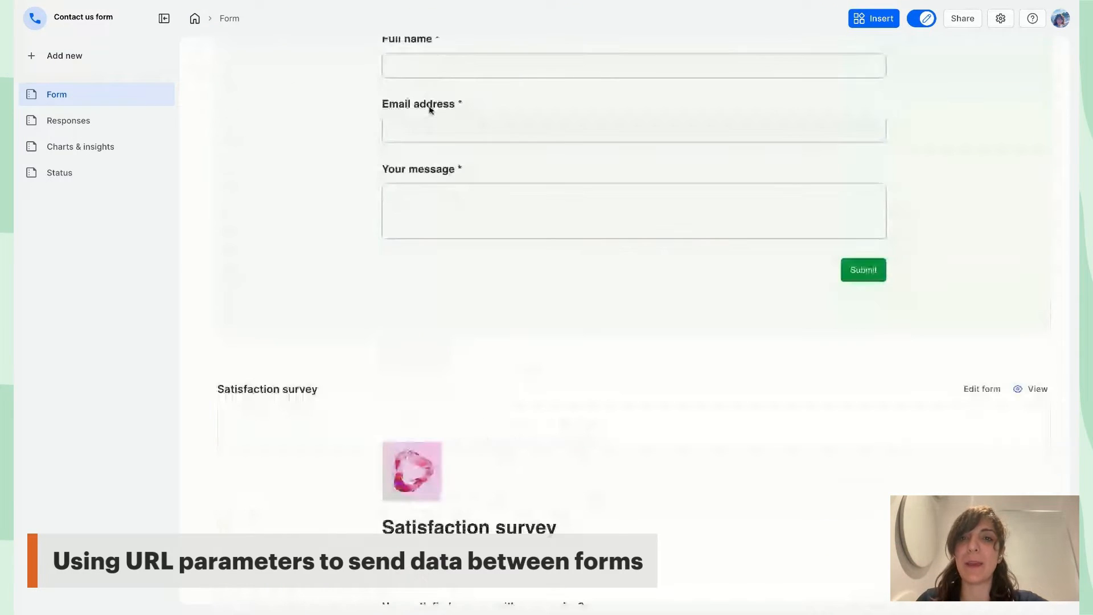
pyautogui.scroll(2, 432, 110)
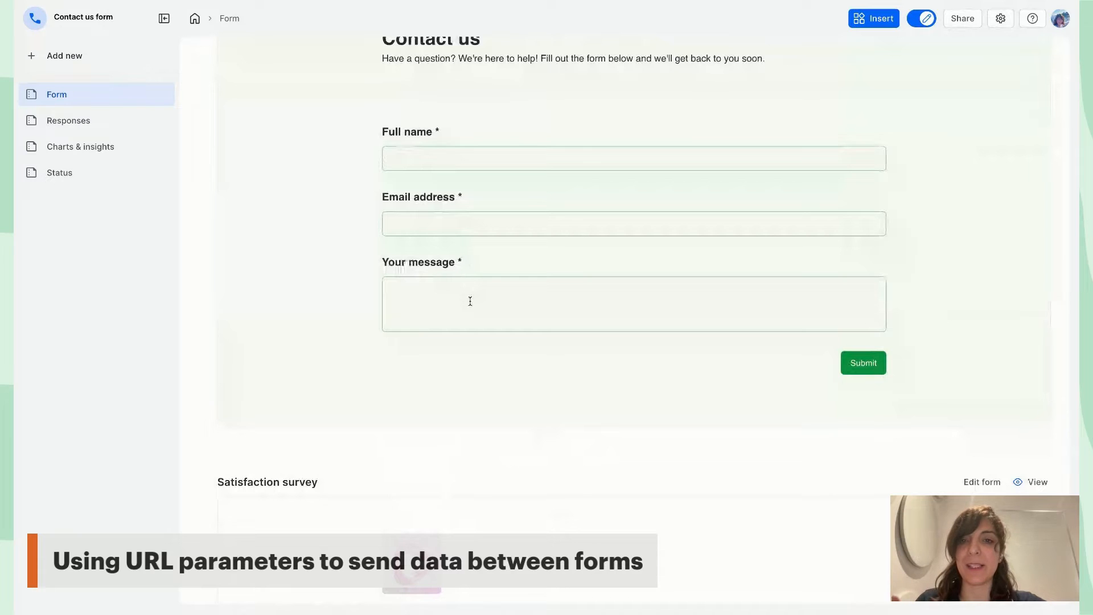
pyautogui.scroll(-3, 470, 301)
pyautogui.scroll(2, 452, 203)
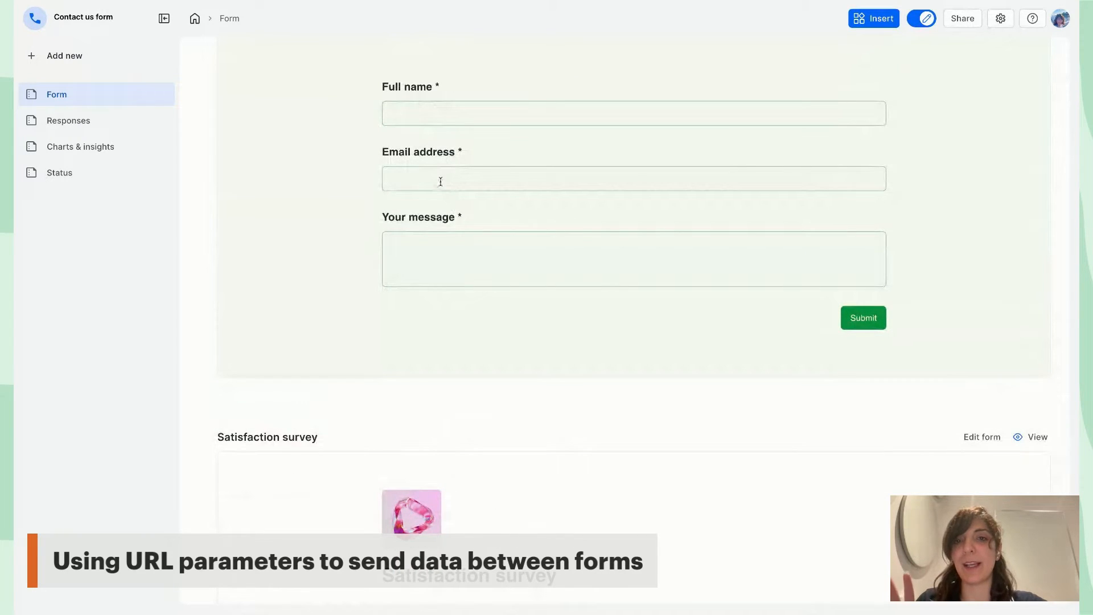
pyautogui.scroll(1, 440, 181)
pyautogui.scroll(-2, 440, 182)
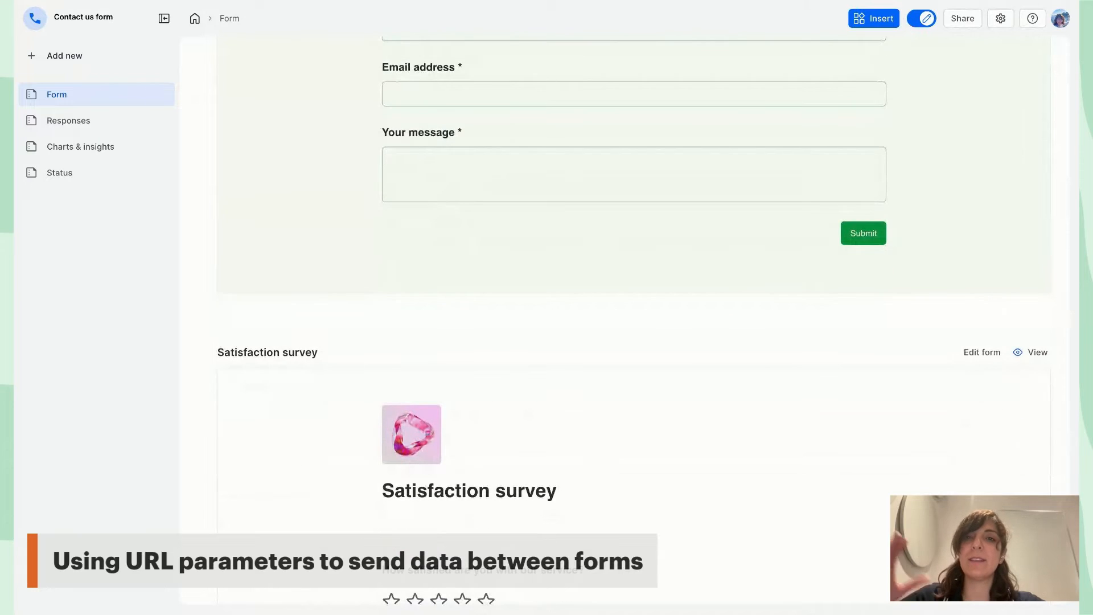
pyautogui.scroll(-2, 515, 322)
pyautogui.scroll(-1, 516, 321)
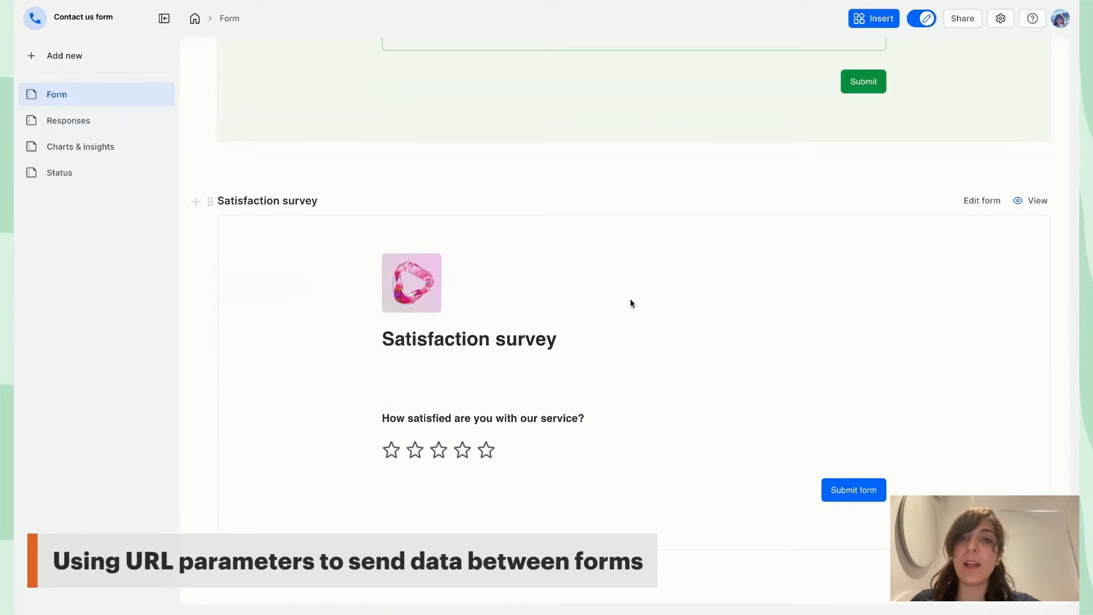
pyautogui.scroll(8, 631, 304)
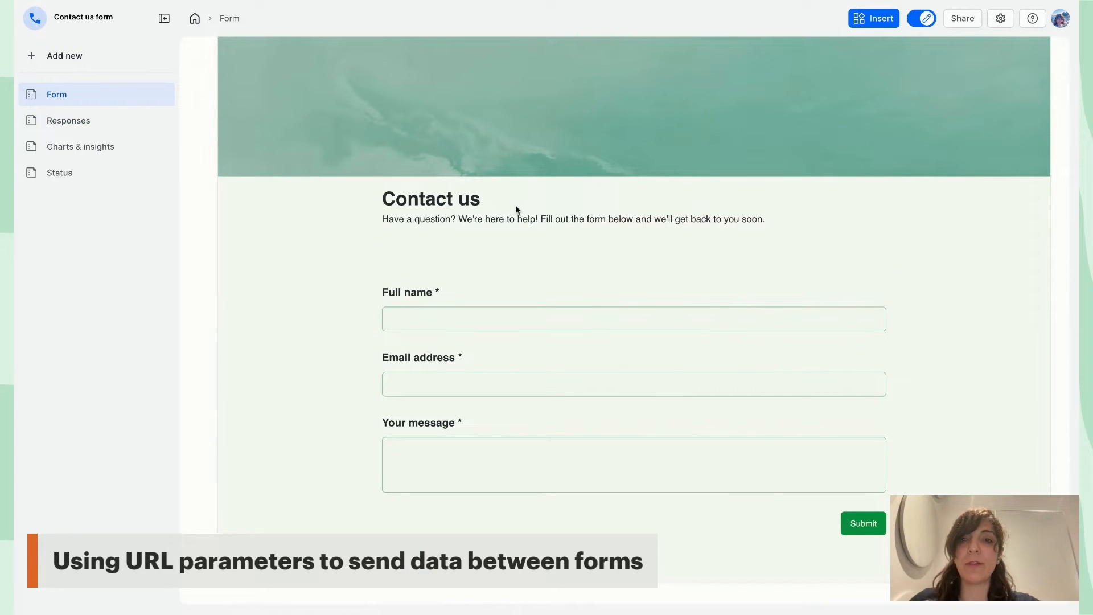
pyautogui.scroll(-6, 518, 206)
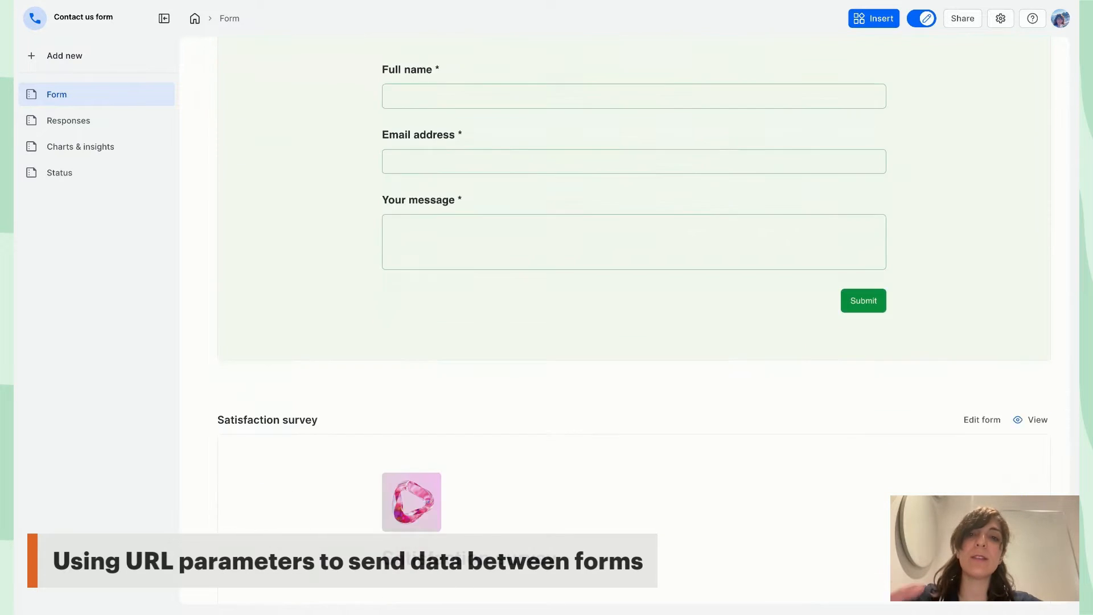
pyautogui.scroll(-2, 610, 371)
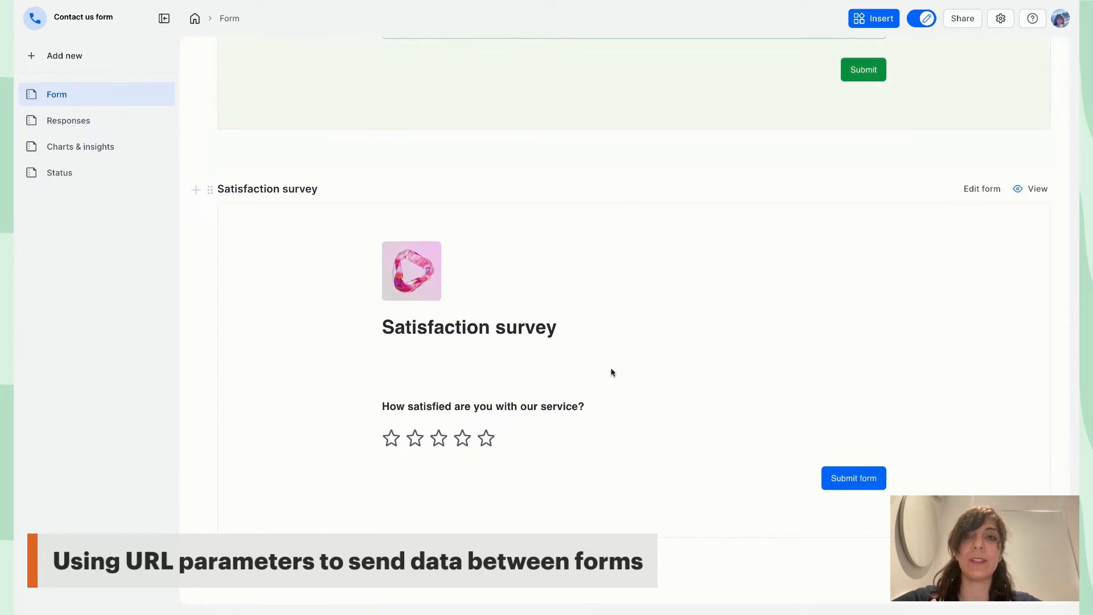
pyautogui.scroll(8, 612, 373)
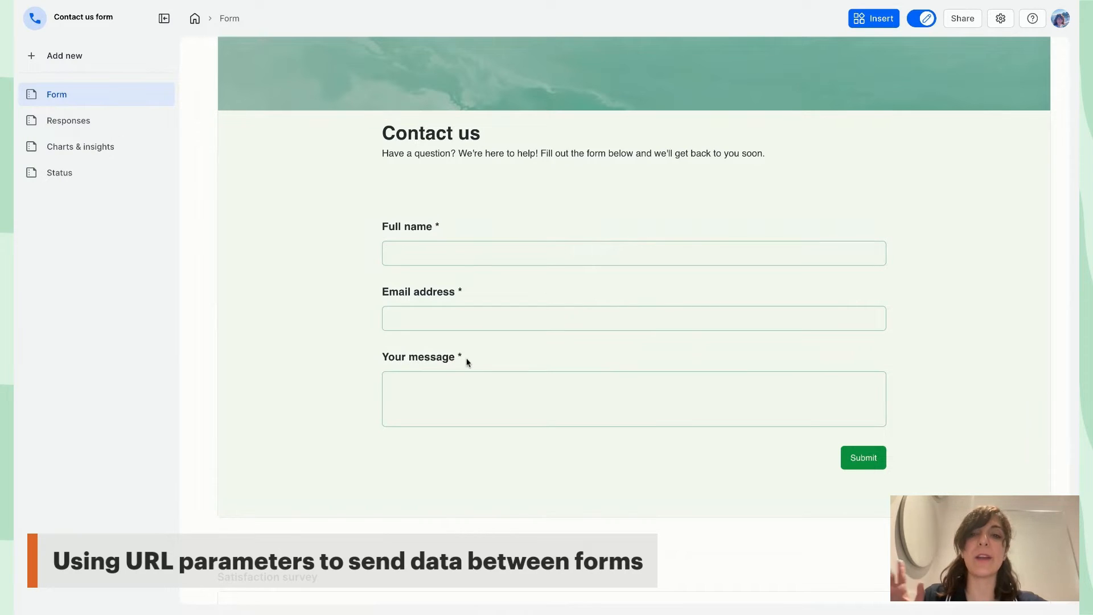
pyautogui.scroll(-1, 467, 362)
pyautogui.scroll(-7, 467, 362)
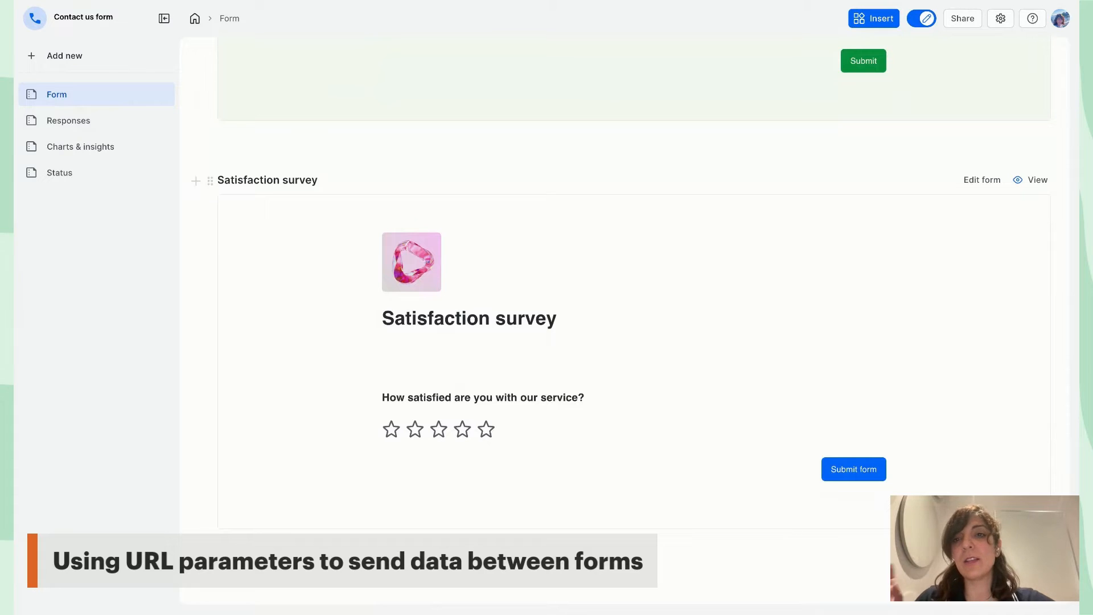
pyautogui.scroll(9, 573, 328)
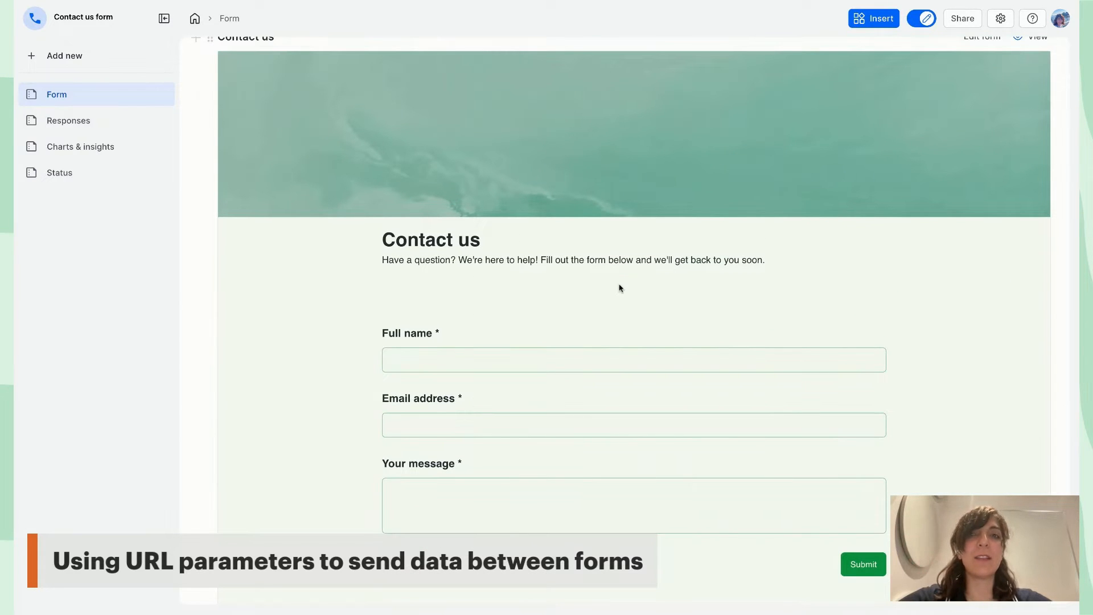
pyautogui.scroll(-8, 620, 287)
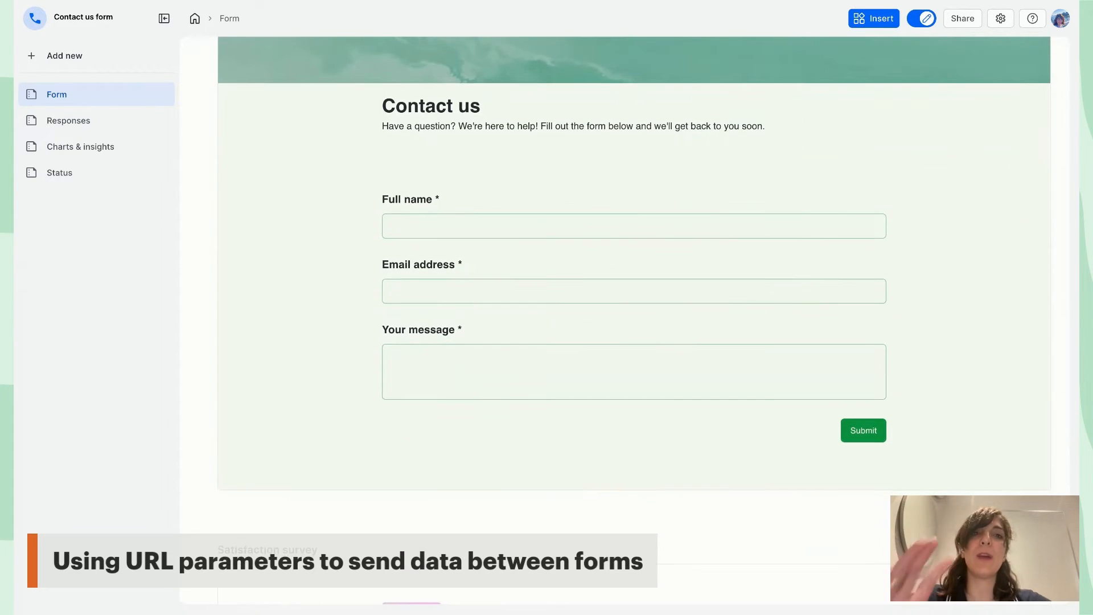
pyautogui.scroll(-1, 620, 287)
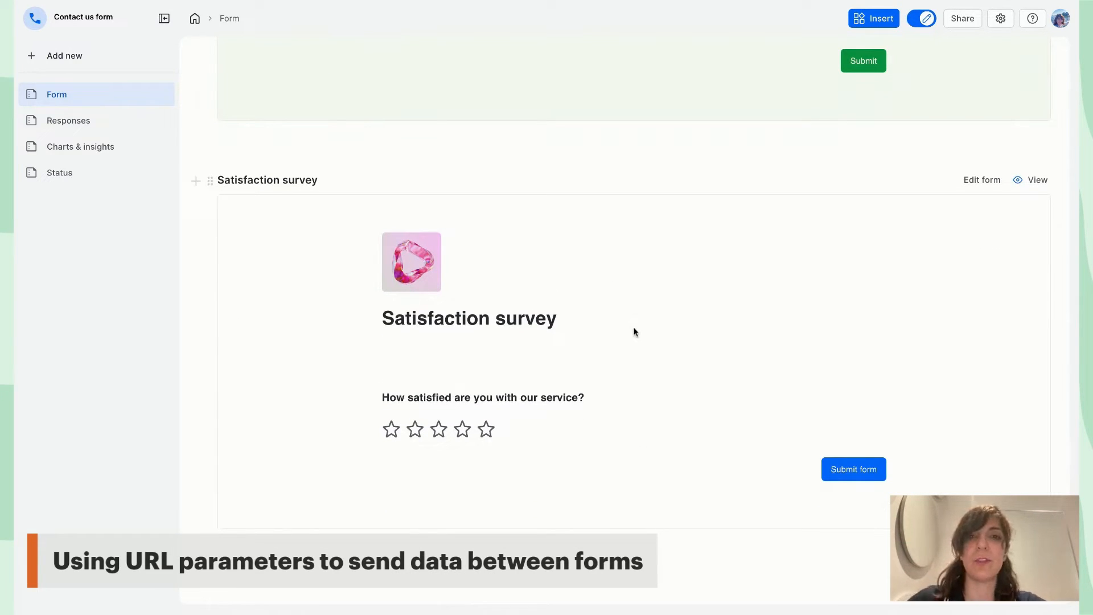
pyautogui.scroll(10, 635, 332)
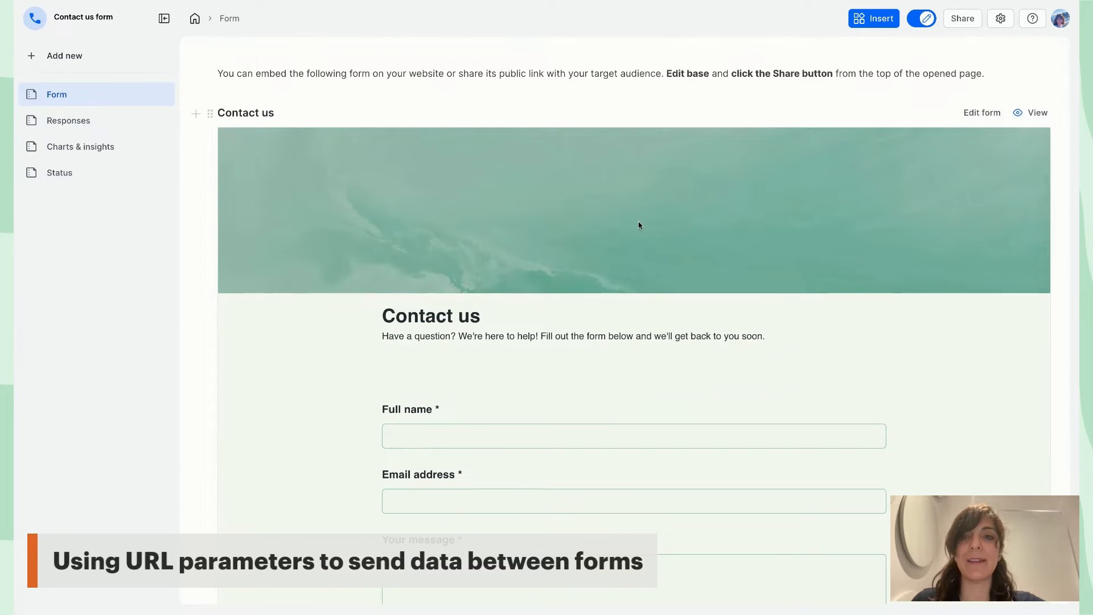
pyautogui.scroll(-2, 640, 224)
pyautogui.scroll(-5, 551, 235)
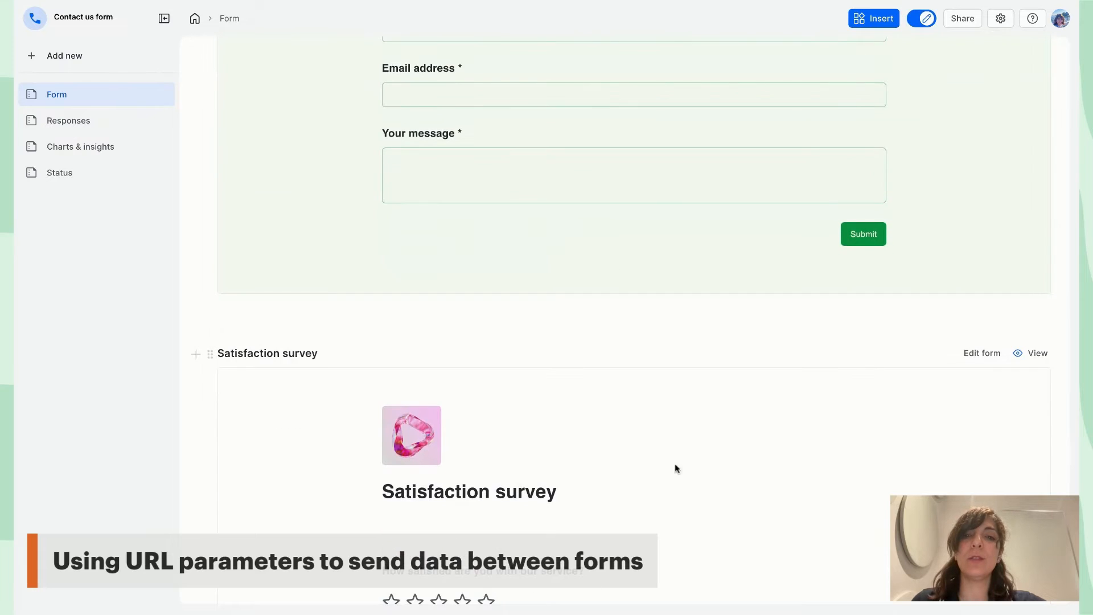
pyautogui.scroll(7, 633, 495)
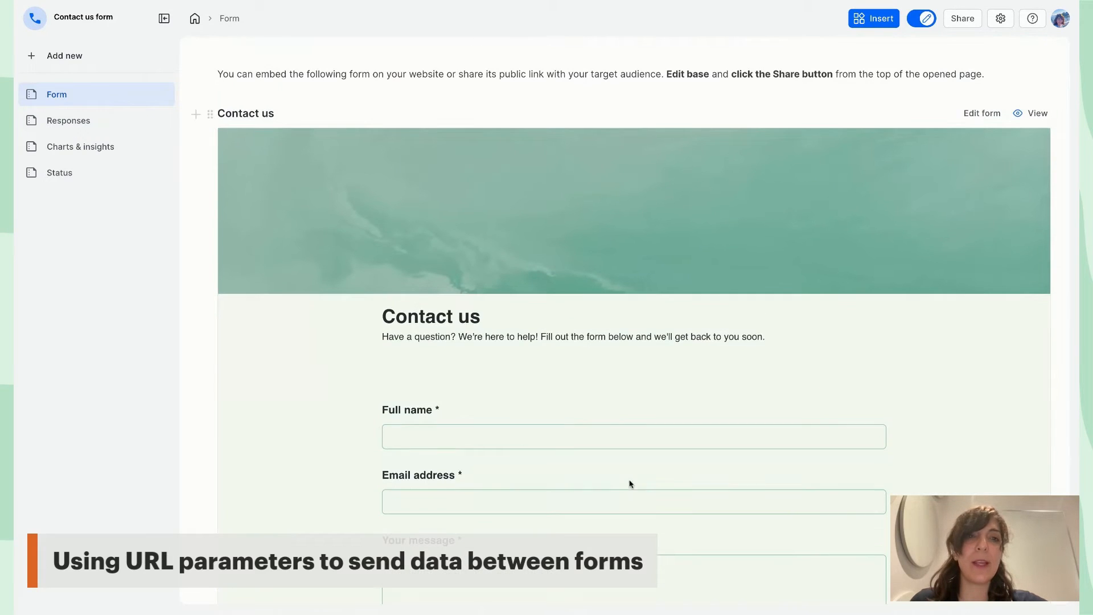
pyautogui.click(984, 118)
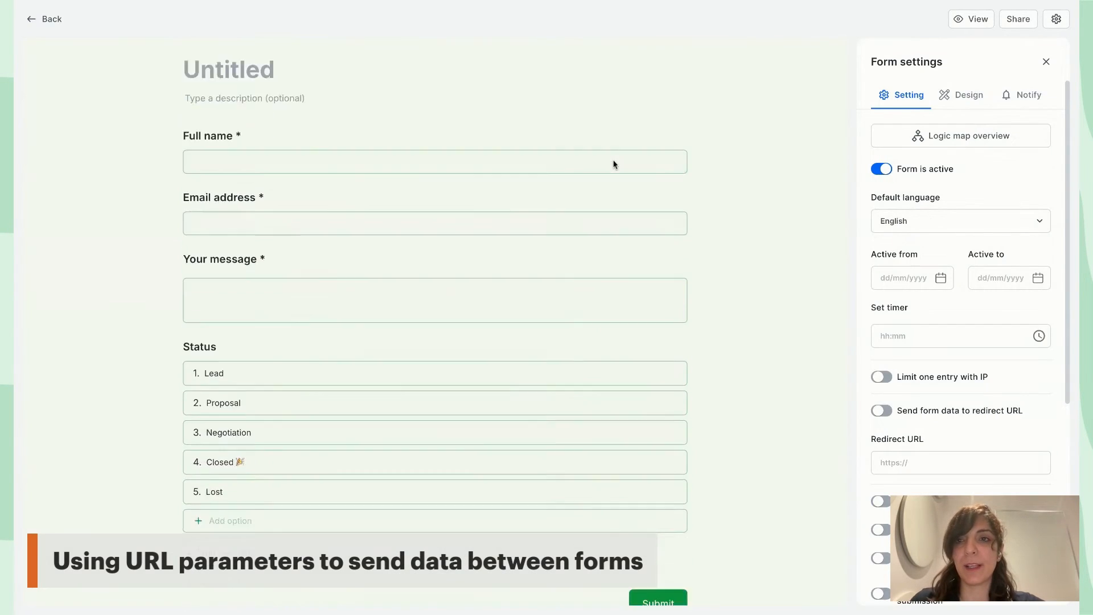
# Make the Your message field optional by switching off Required
pyautogui.scroll(-3, 614, 165)
pyautogui.scroll(4, 614, 164)
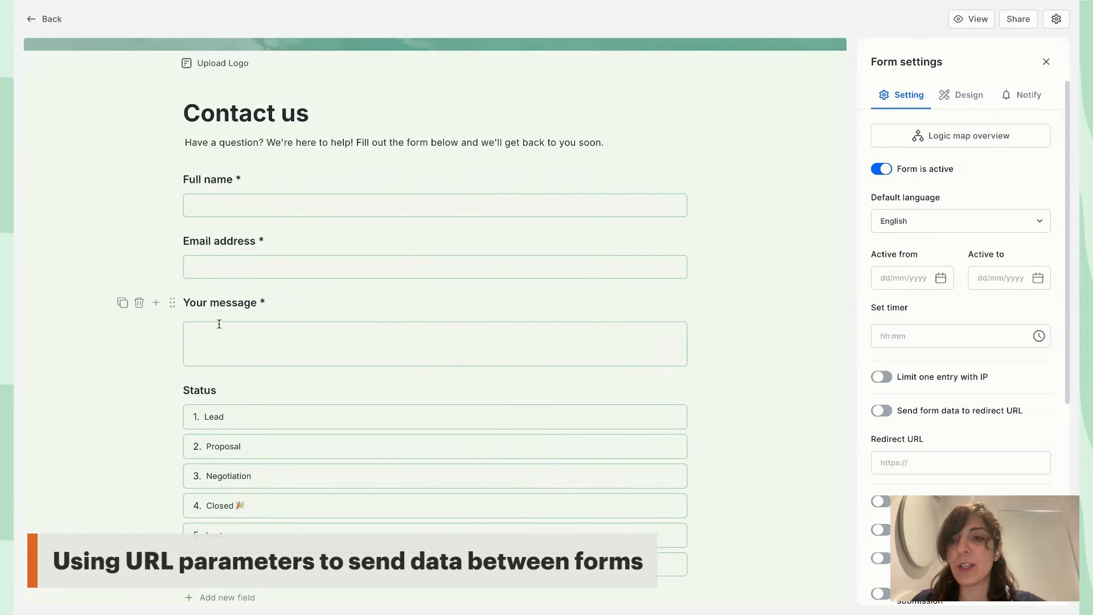
pyautogui.click(228, 301)
pyautogui.click(876, 182)
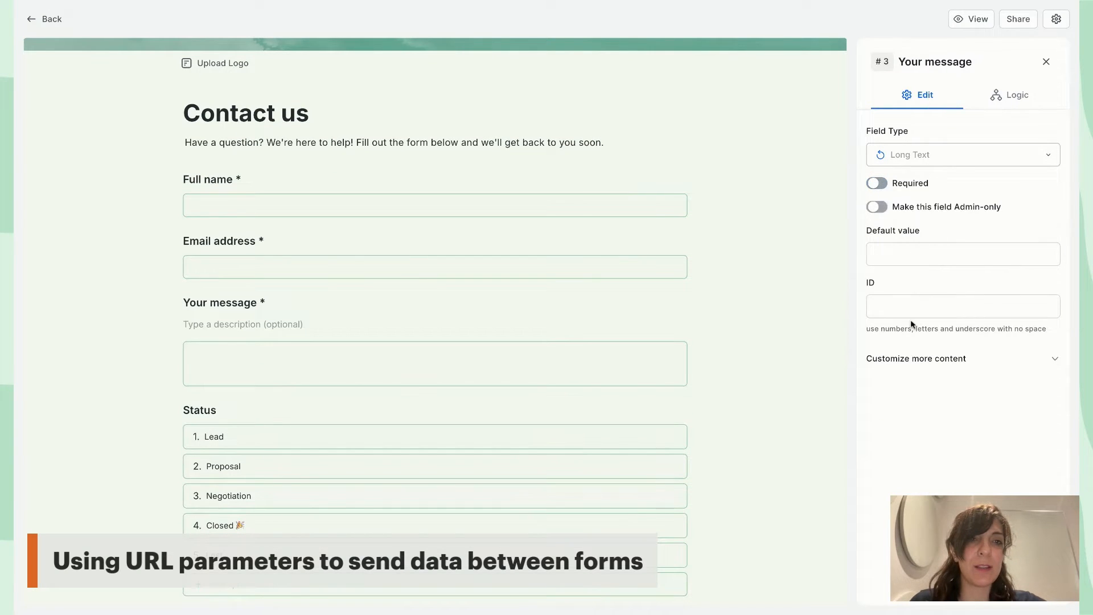
# Give the Full name field the ID 'name'
pyautogui.click(257, 177)
pyautogui.click(896, 488)
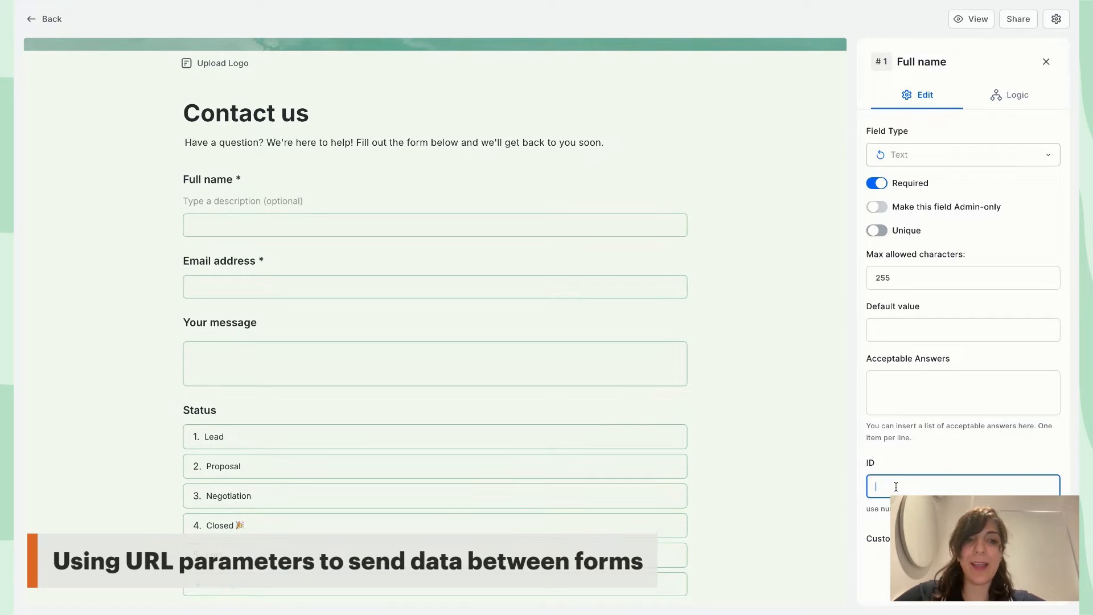
pyautogui.write('name')
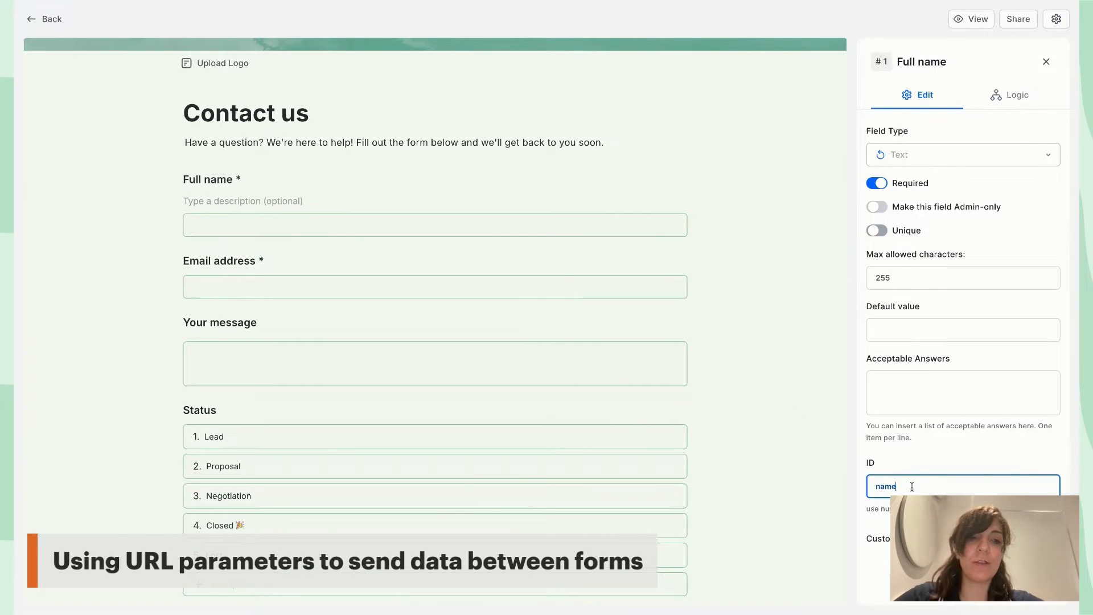
pyautogui.press('Tab')
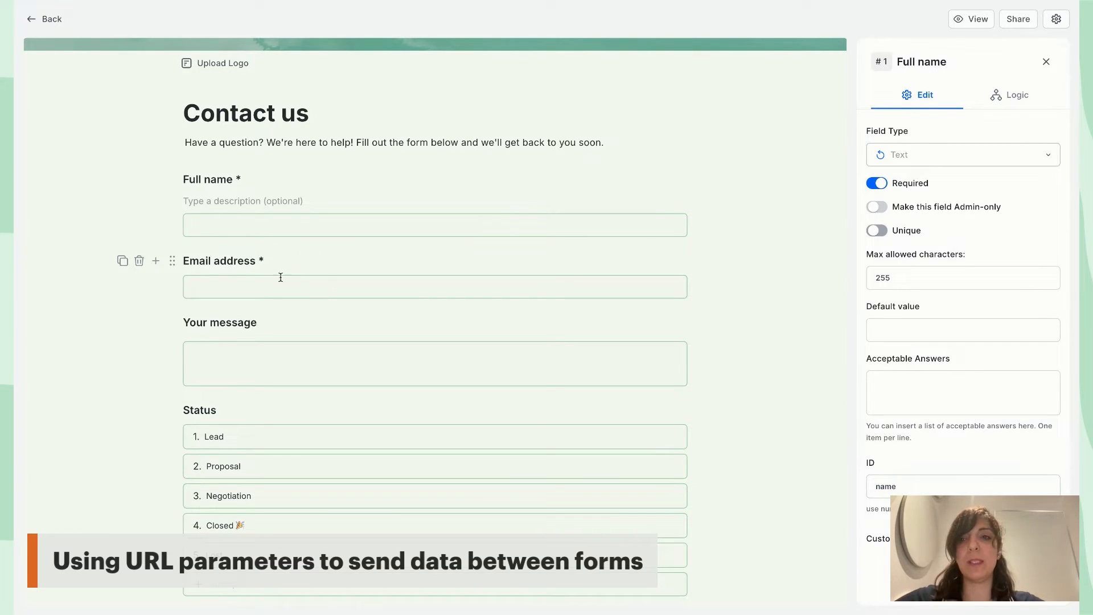
# Give the Email address field the ID 'email' and close the field settings panel
pyautogui.click(272, 263)
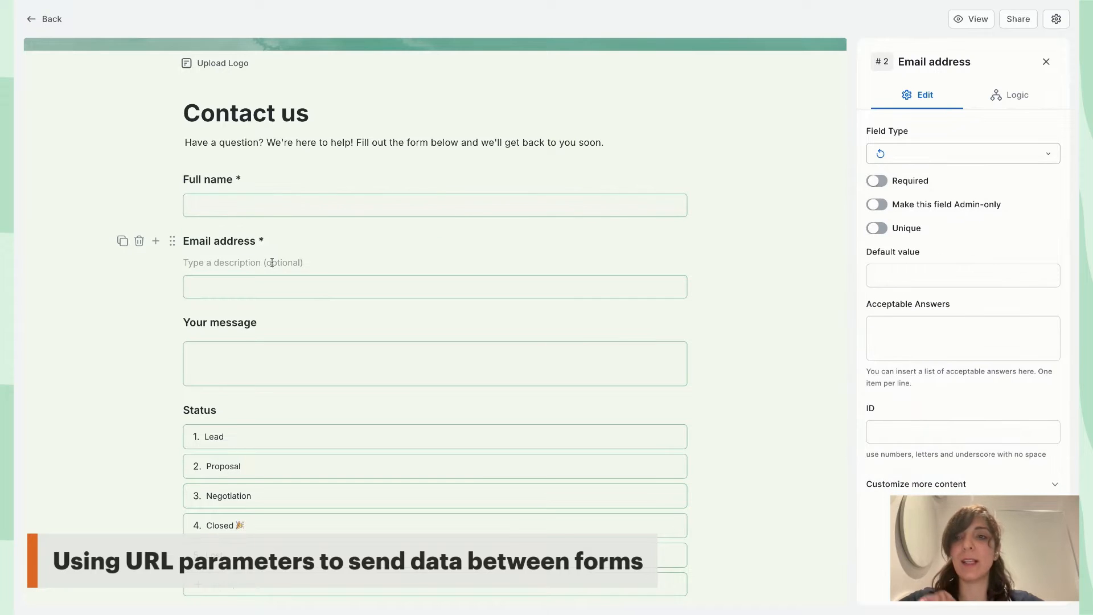
pyautogui.click(890, 435)
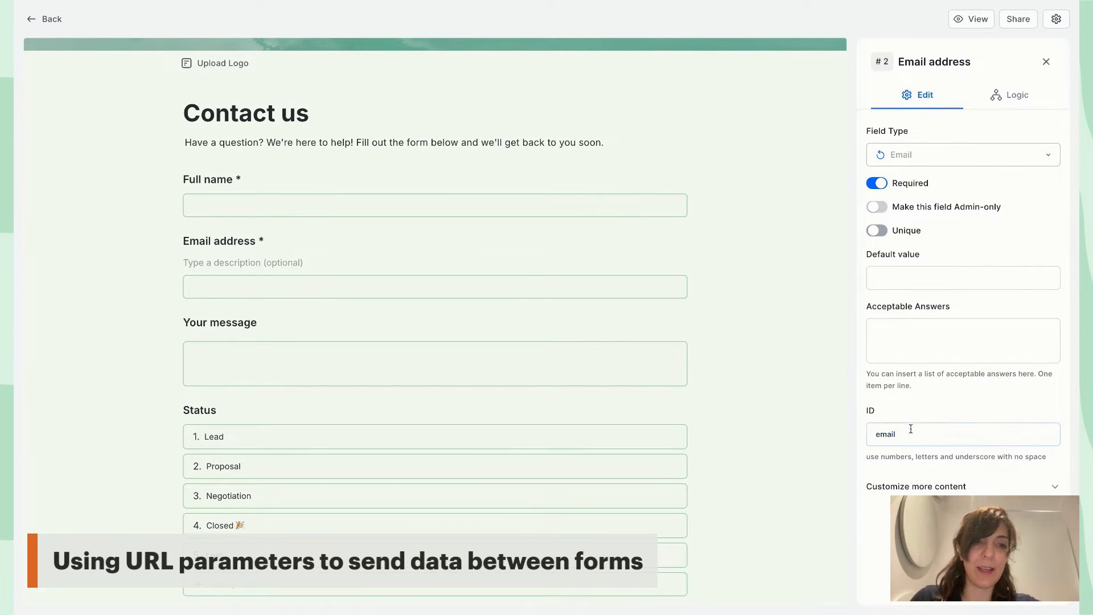
pyautogui.click(270, 186)
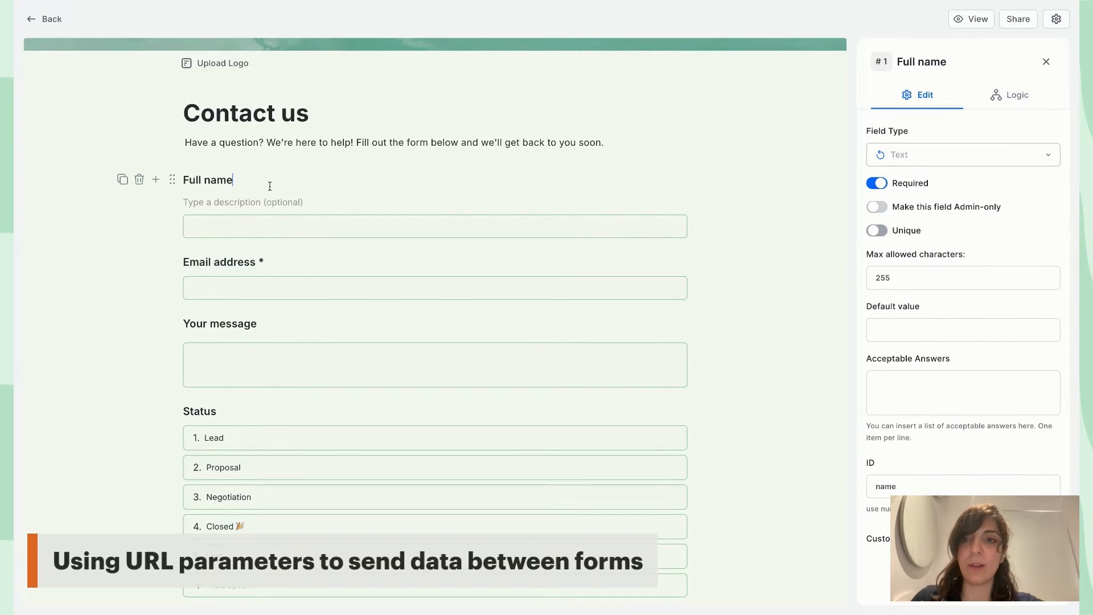
pyautogui.click(265, 262)
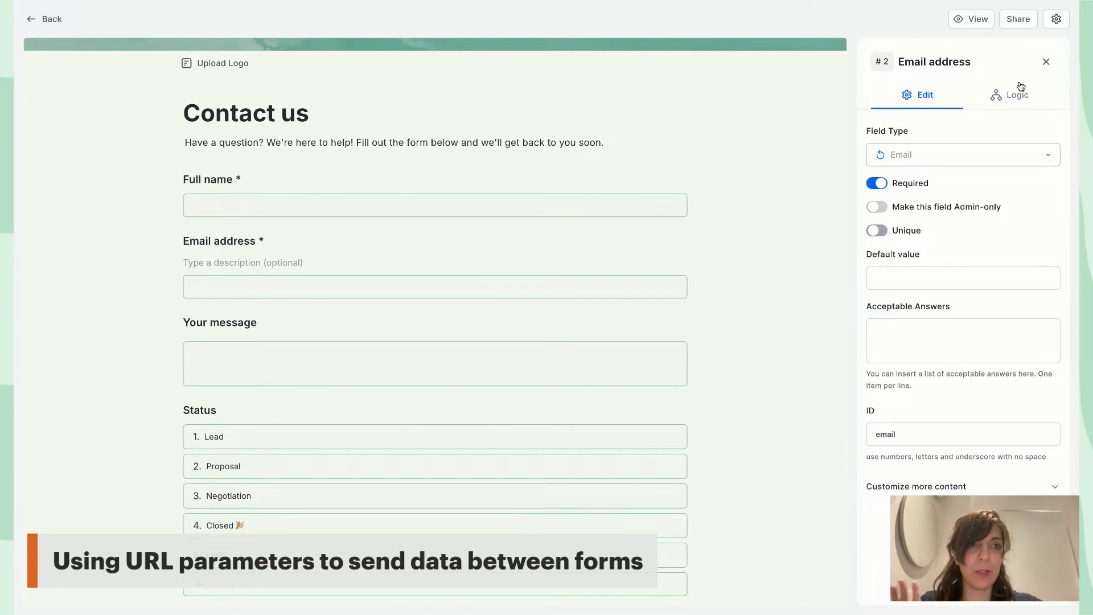
pyautogui.click(1048, 63)
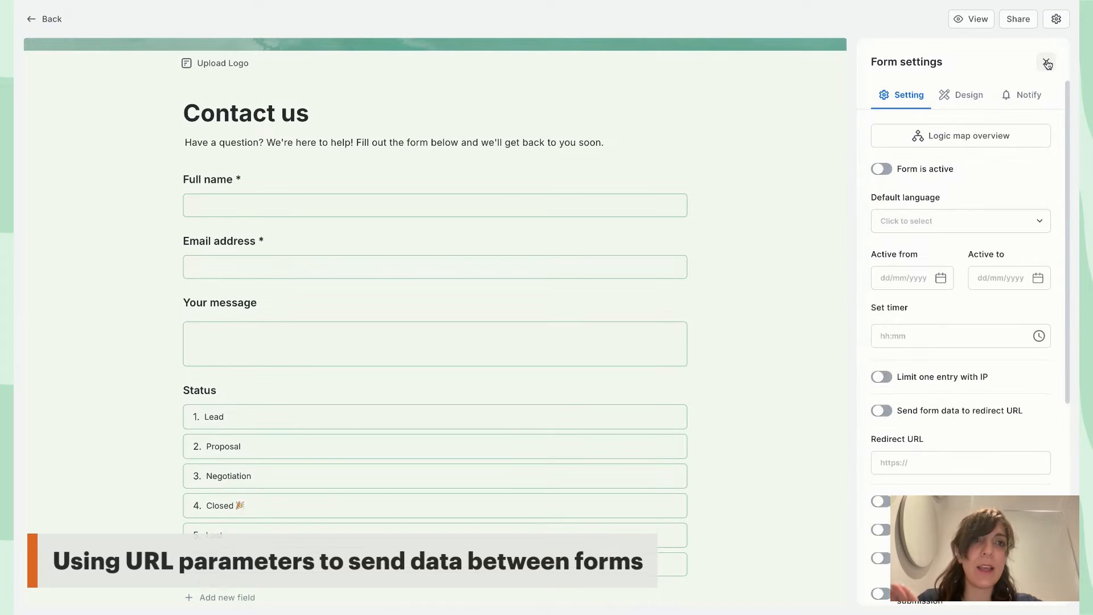
# Switch on Send form data to redirect URL for Contact us, then go back to the forms overview
pyautogui.scroll(-3, 956, 244)
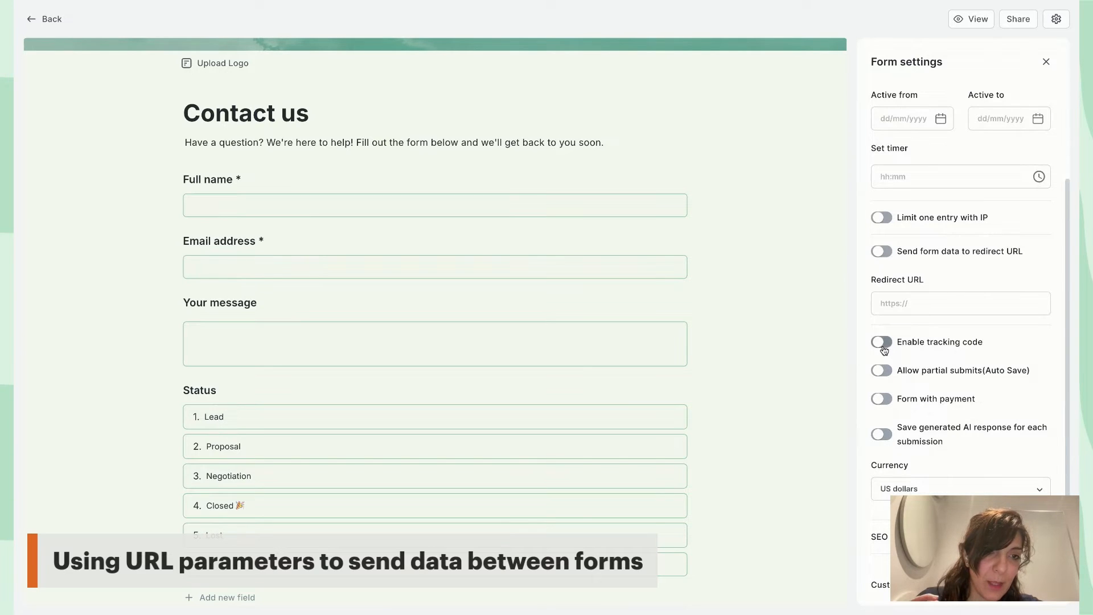
pyautogui.click(881, 251)
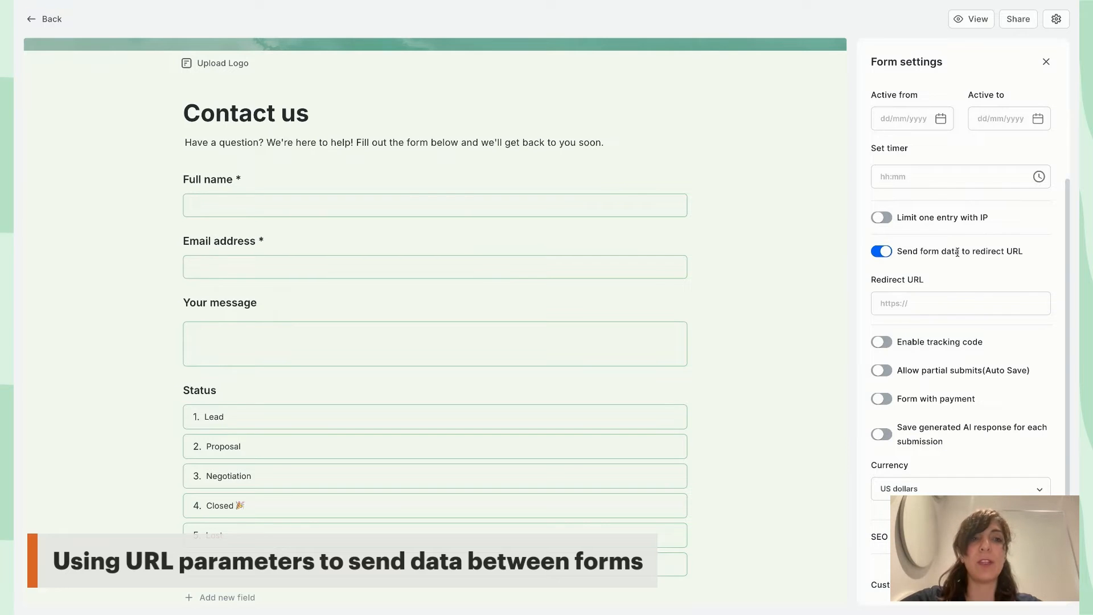
pyautogui.click(918, 303)
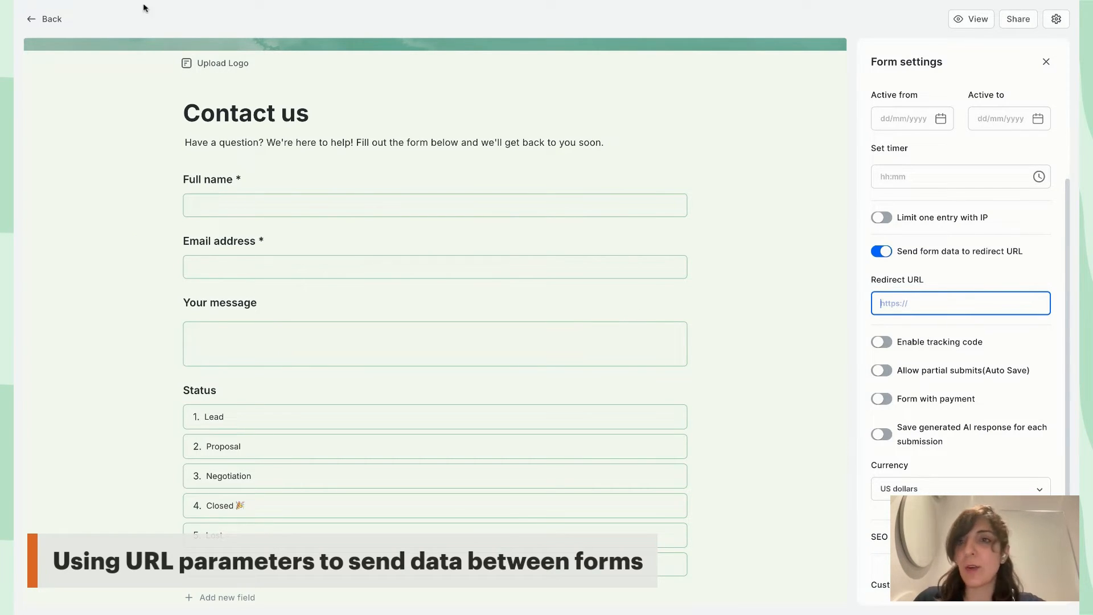
pyautogui.click(33, 26)
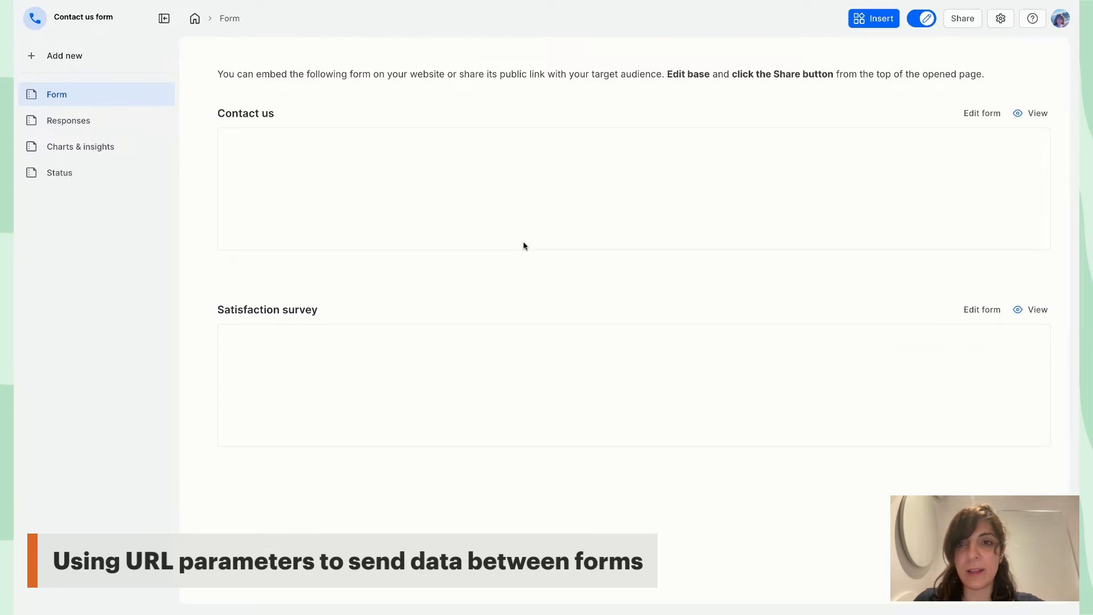
# Preview the Satisfaction survey on its own page, then reopen the Contact us form editor
pyautogui.scroll(-2, 1052, 314)
pyautogui.scroll(-5, 1051, 432)
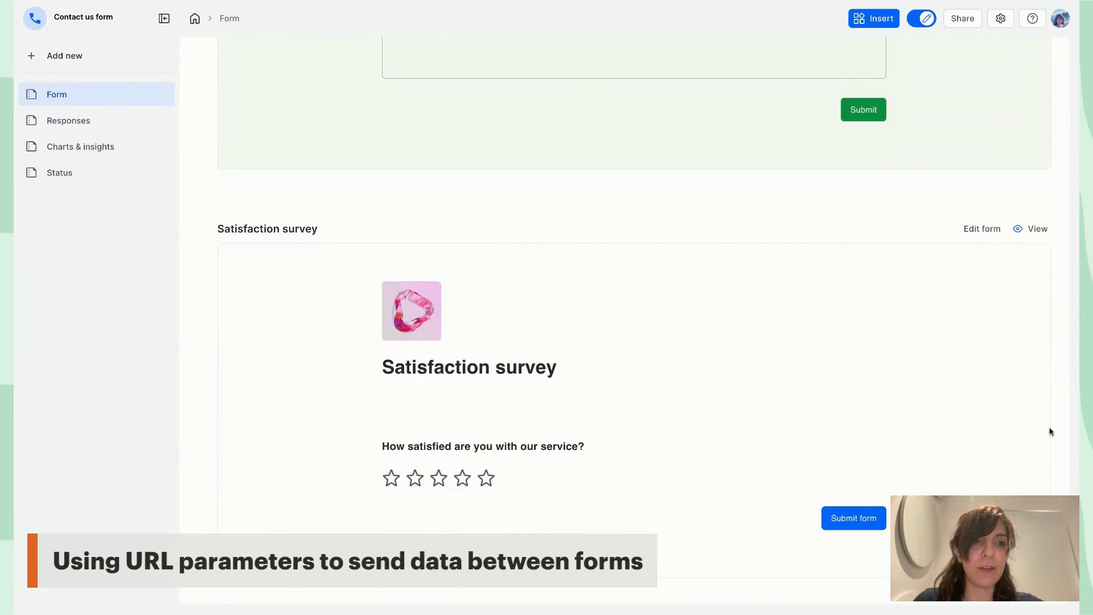
pyautogui.click(1032, 228)
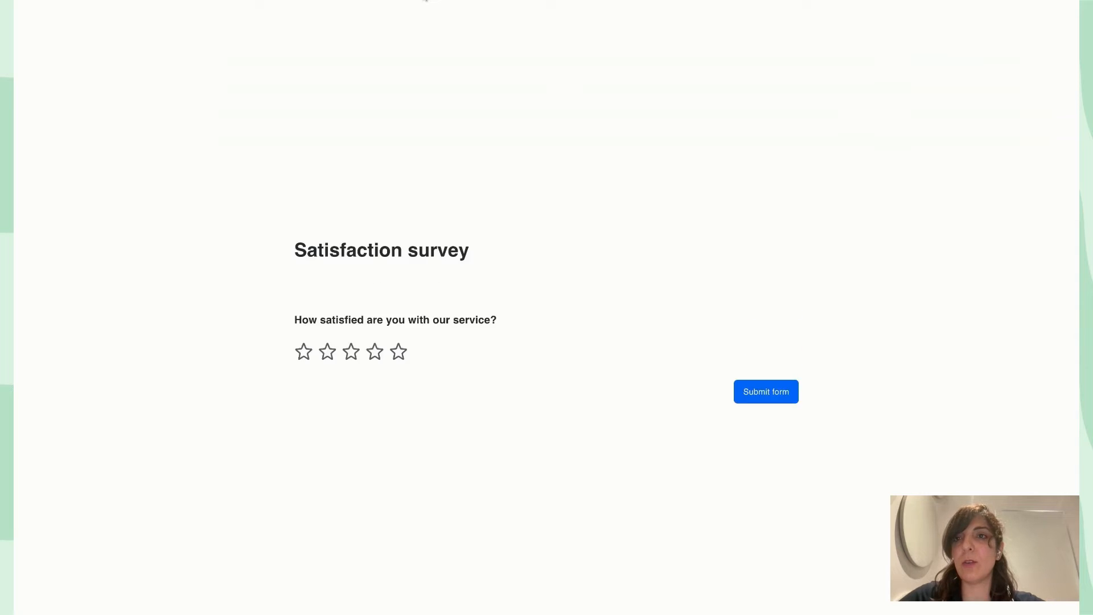
pyautogui.press('super+w')
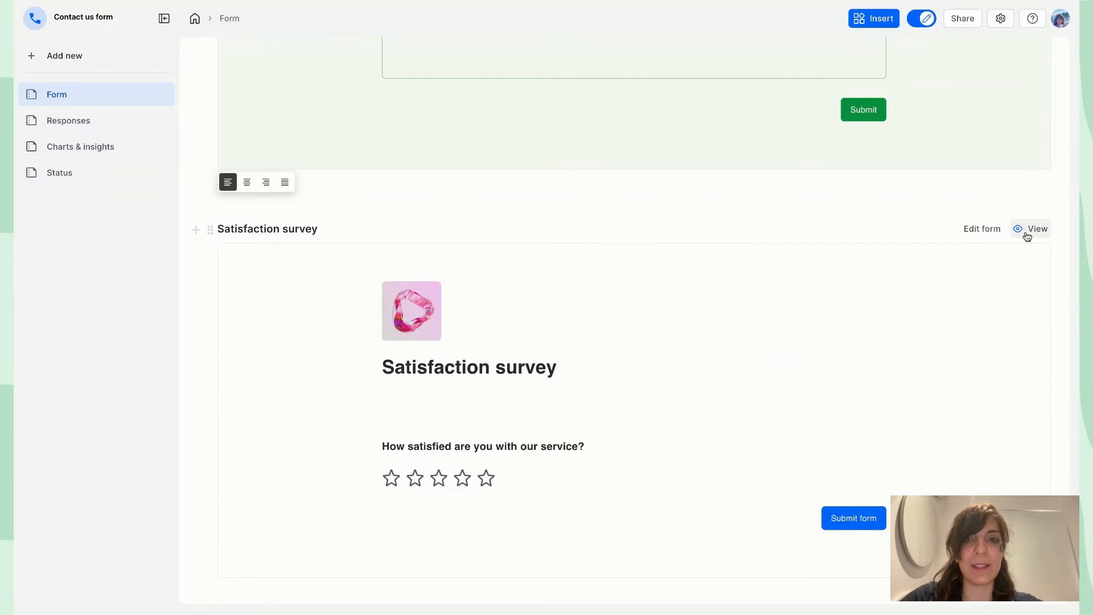
pyautogui.scroll(10, 1025, 237)
pyautogui.click(968, 112)
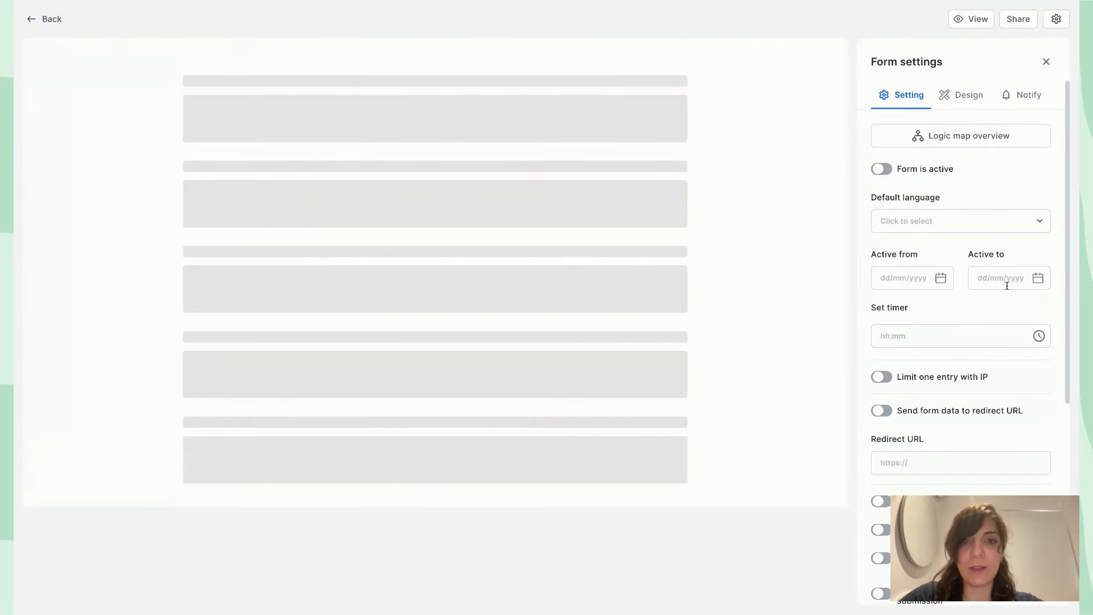
# Paste the Satisfaction survey link as Redirect URL and enable sending form data to it
pyautogui.scroll(-3, 934, 450)
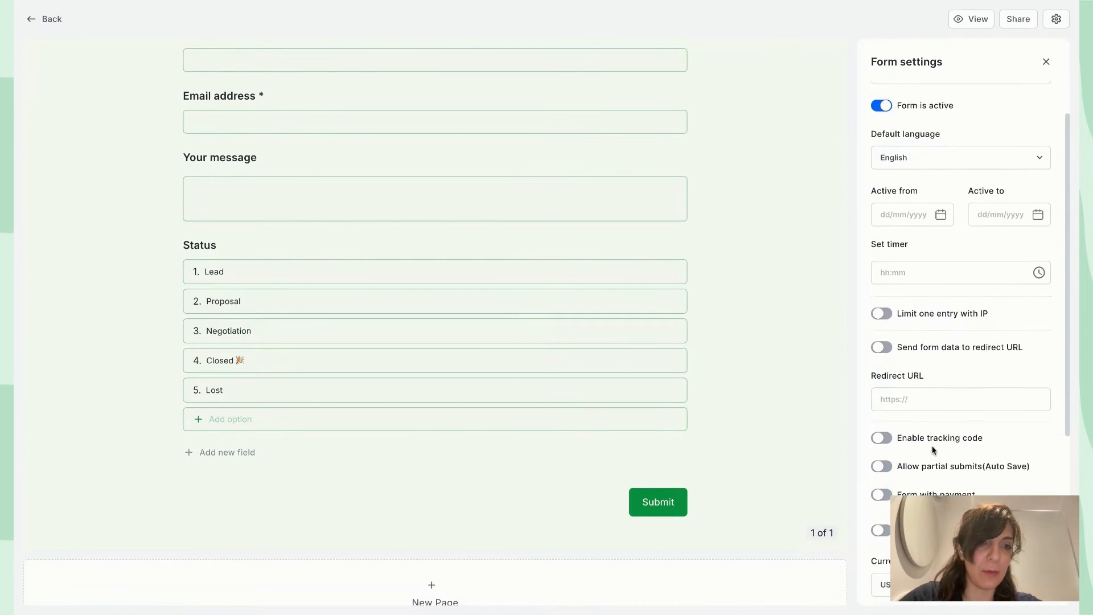
pyautogui.click(934, 361)
pyautogui.write('https://formalooteam.formaloo.me/hd2hwf')
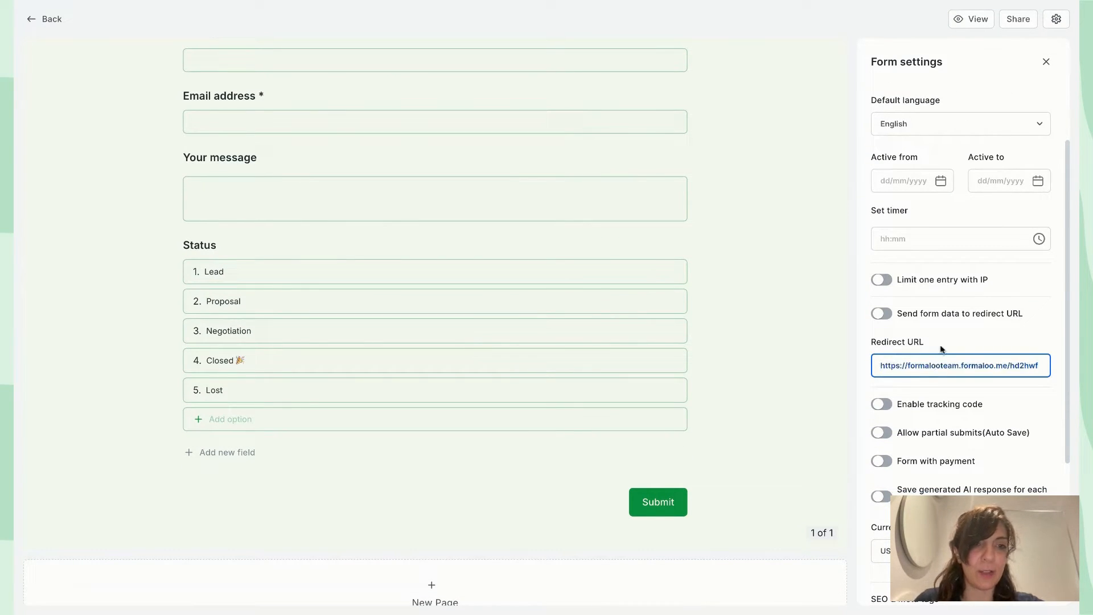
pyautogui.click(943, 350)
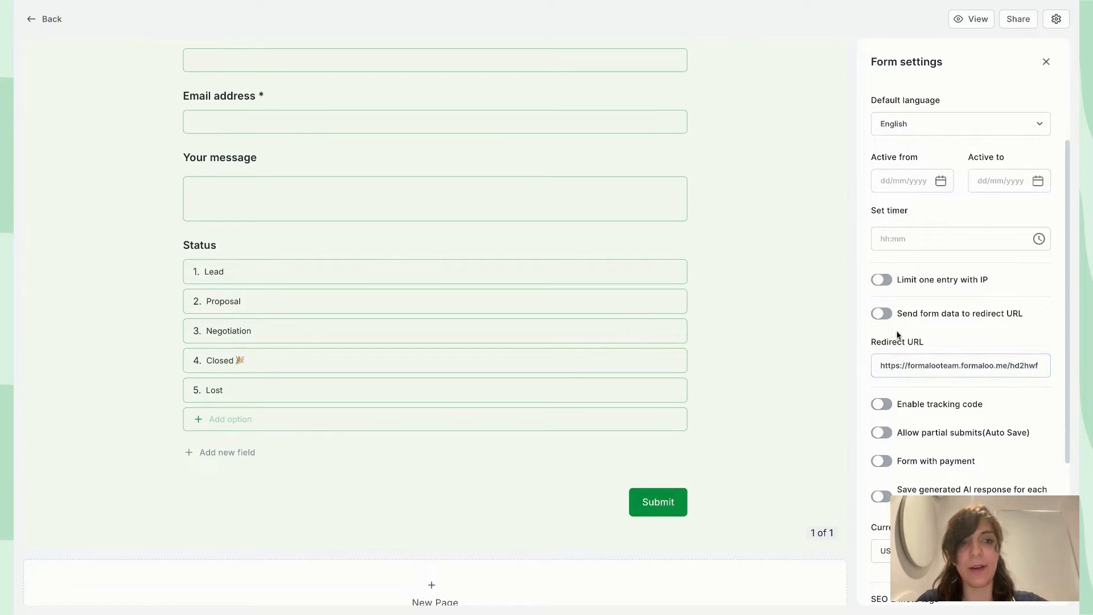
pyautogui.click(883, 314)
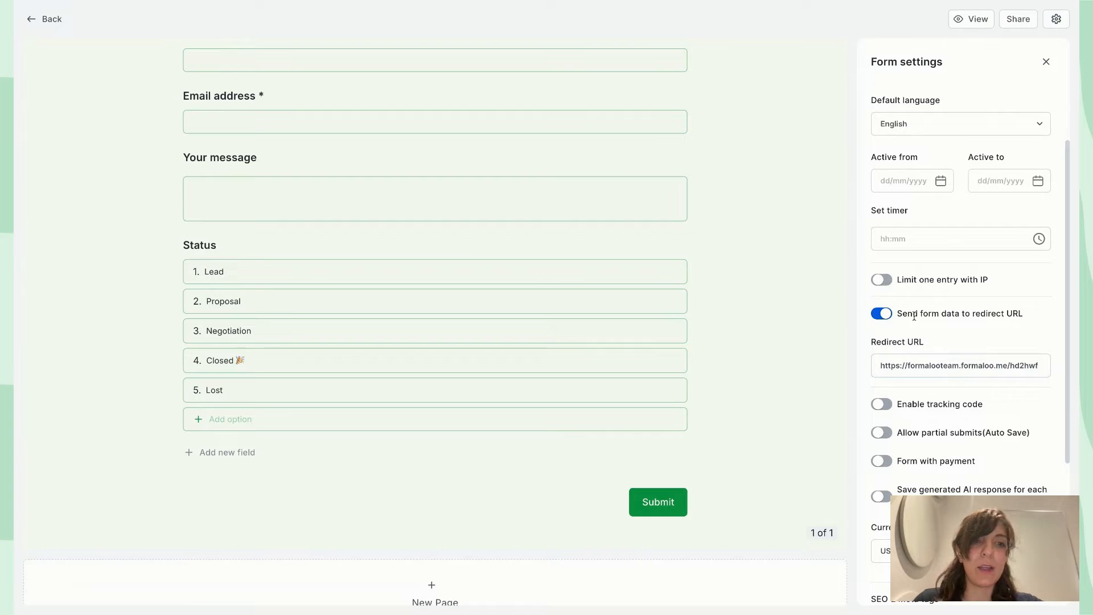
pyautogui.click(956, 363)
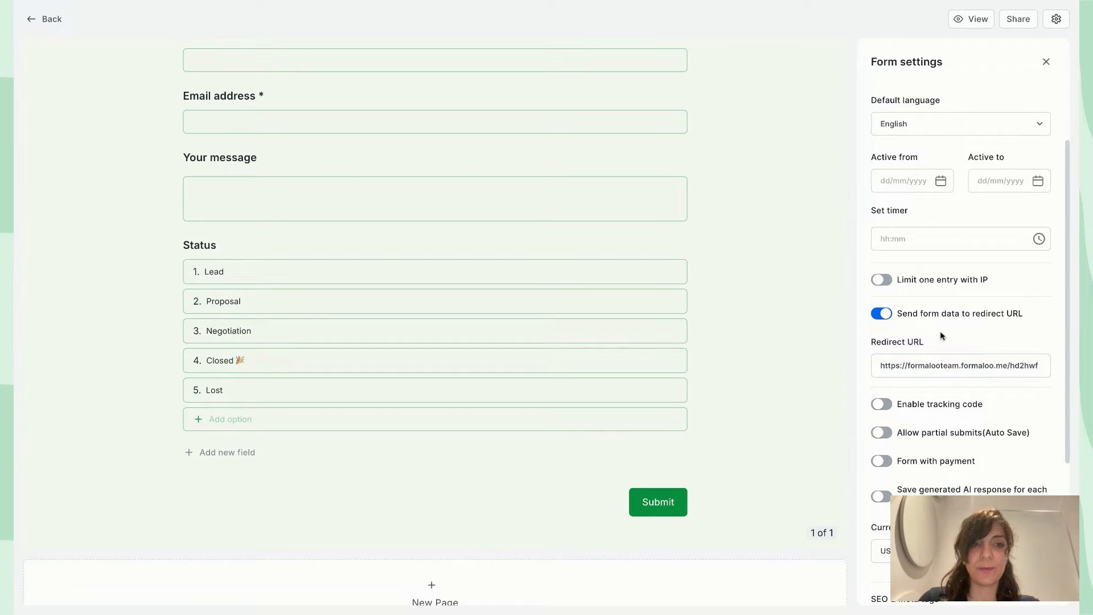
# Submit a test Contact us entry with a name, email address and 'Contact me plea' message
pyautogui.click(967, 19)
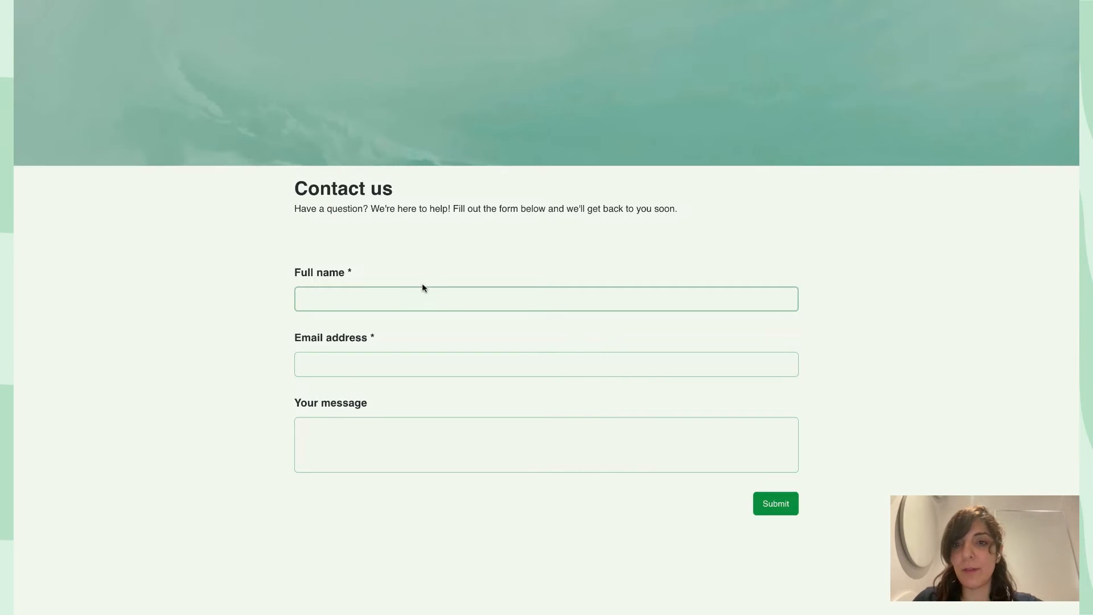
pyautogui.write('Noosh')
pyautogui.press('Tab')
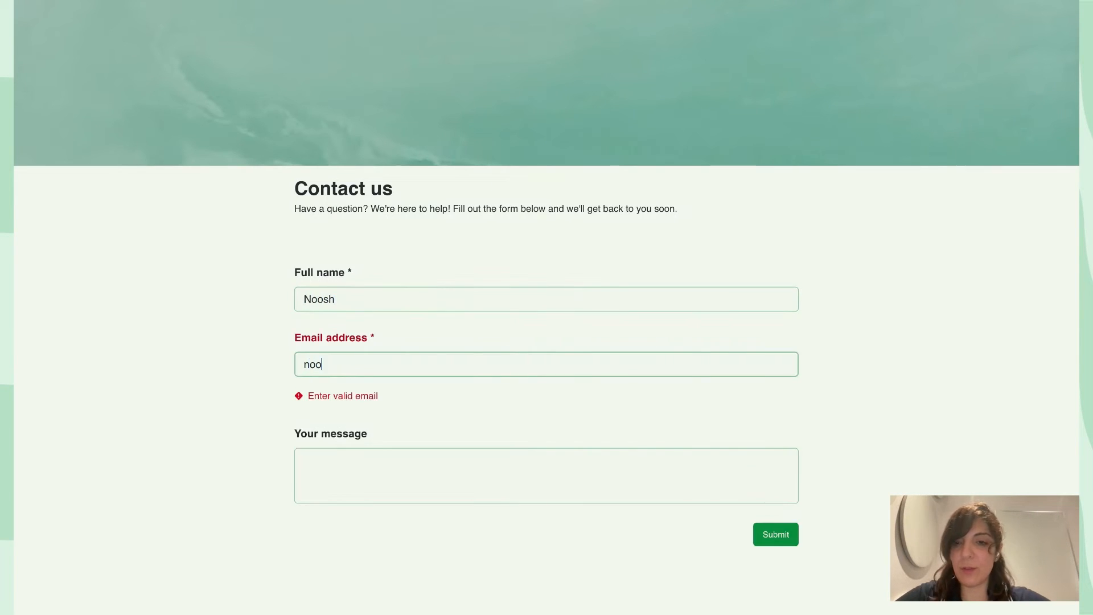
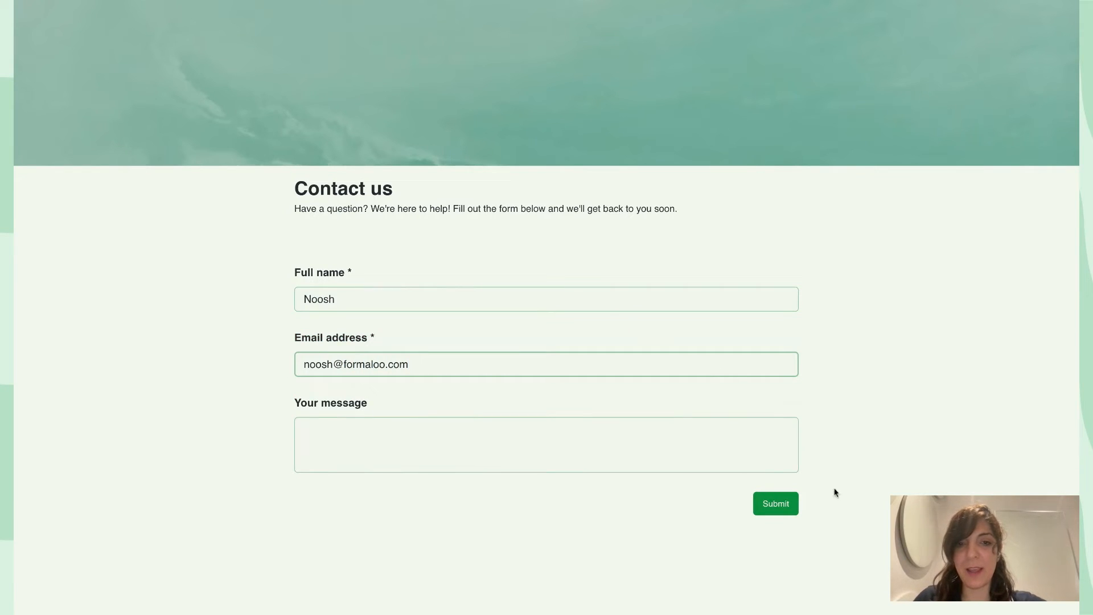
pyautogui.click(622, 439)
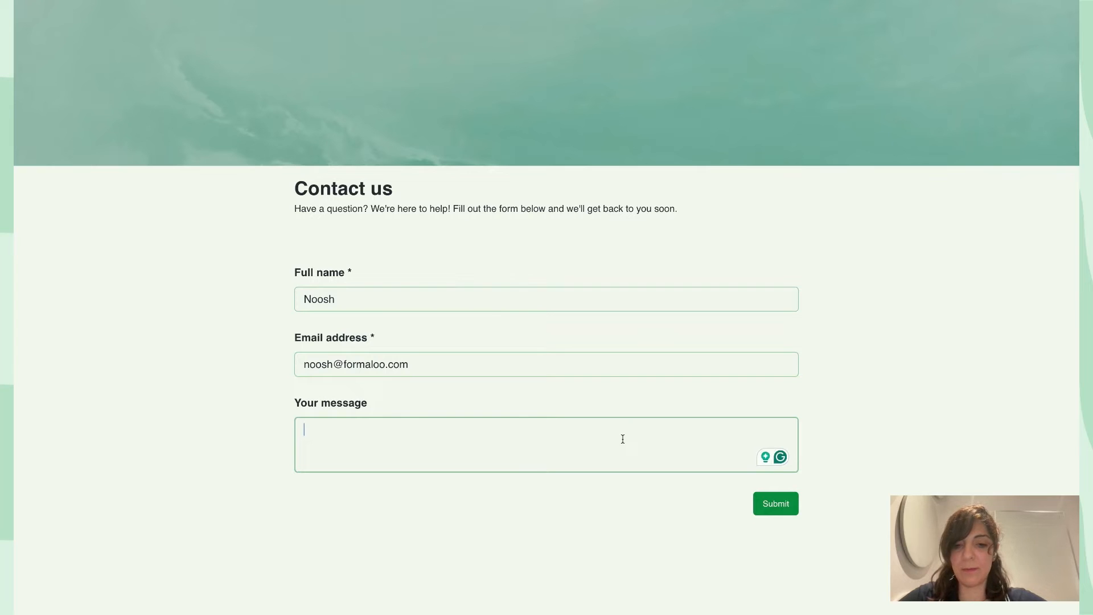
pyautogui.write('Con')
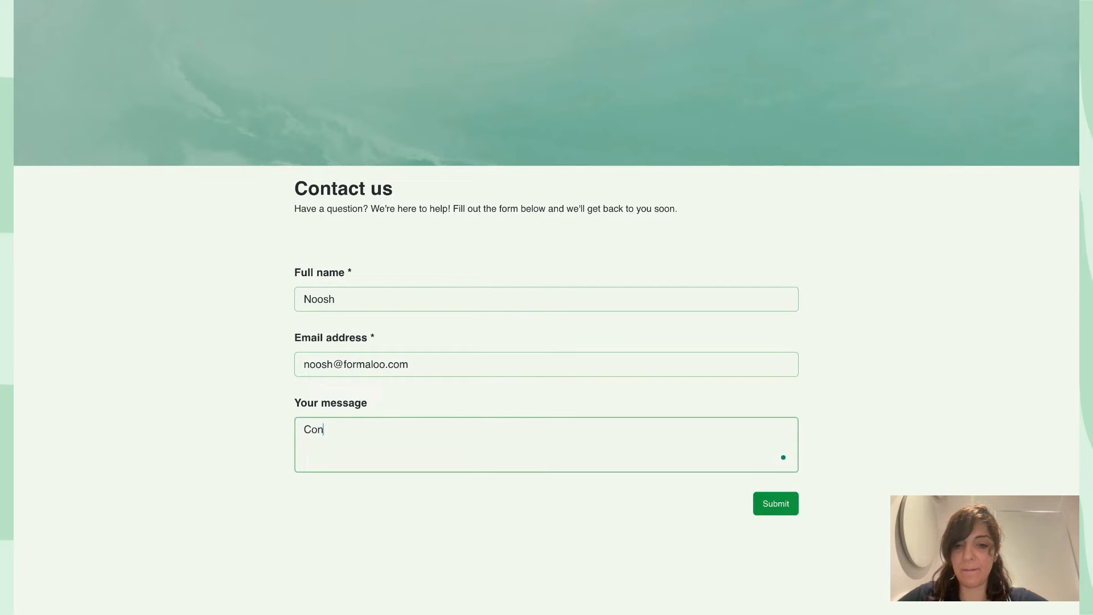
pyautogui.write('tact me please!')
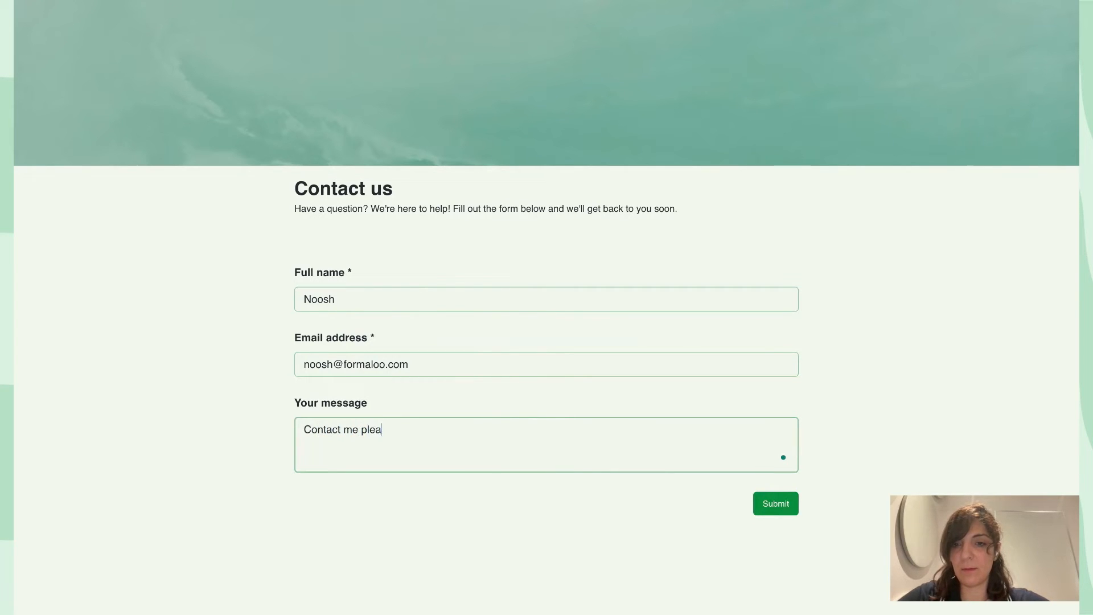
pyautogui.click(778, 507)
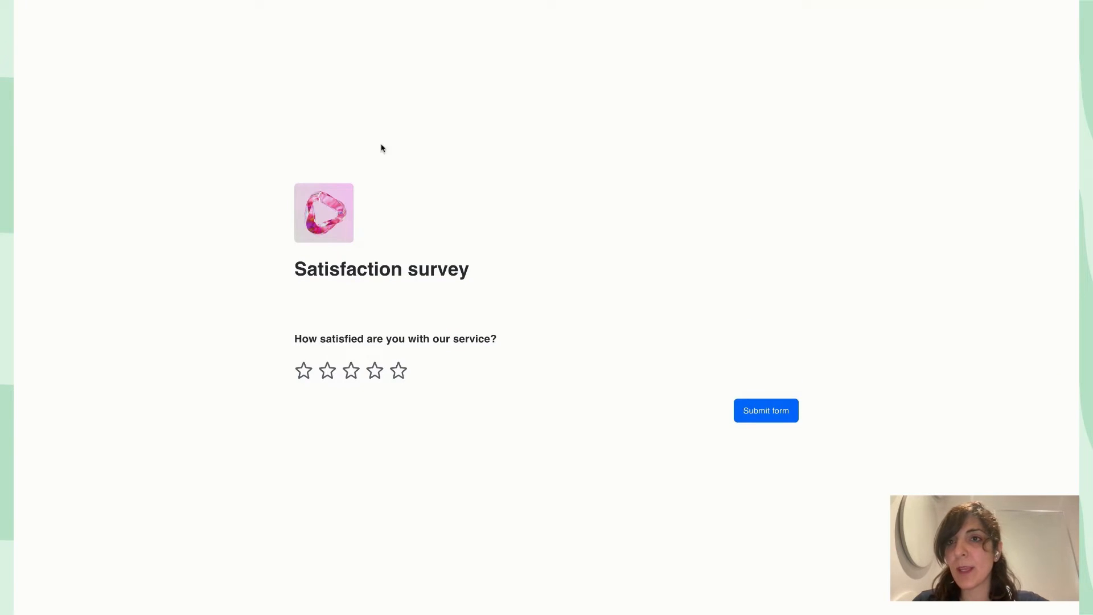
# Give the service a five-star rating on the redirected Satisfaction survey
pyautogui.click(375, 370)
pyautogui.click(374, 370)
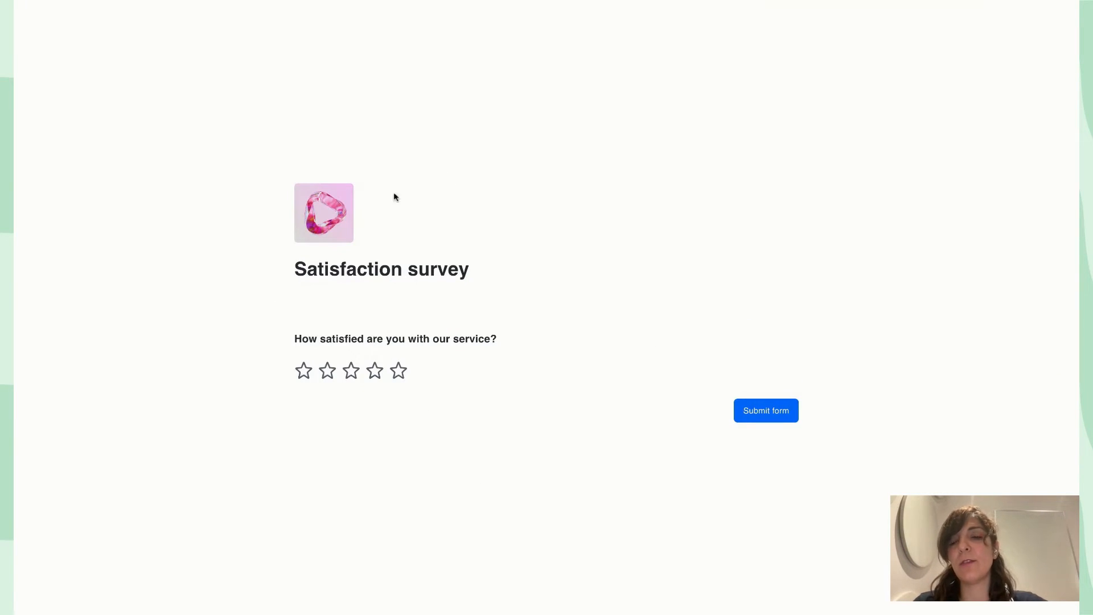
pyautogui.click(399, 371)
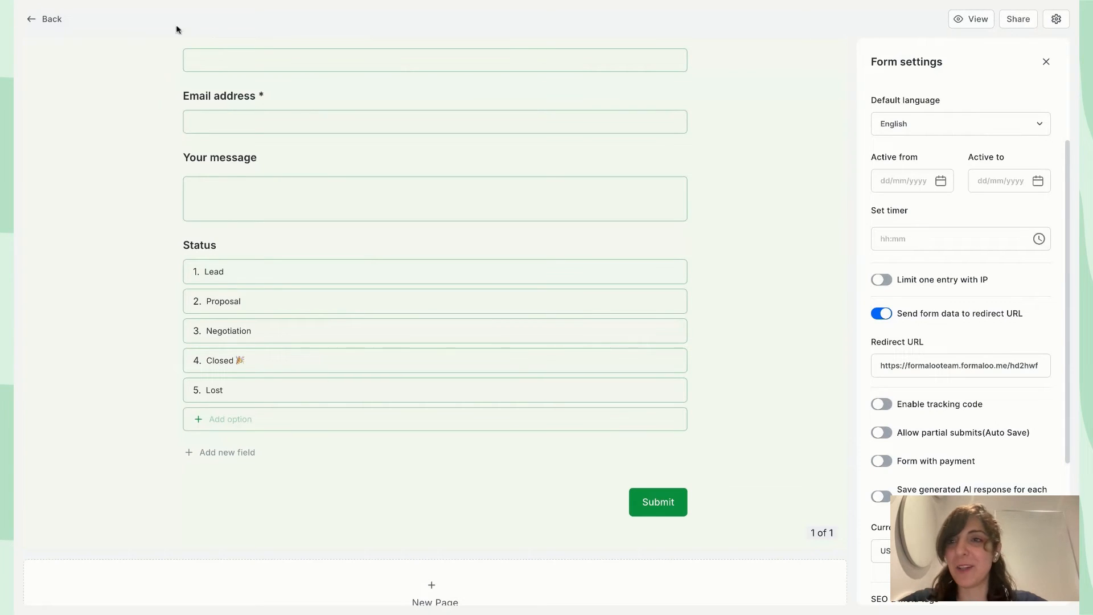
# Go back to the forms page and open the Satisfaction survey for editing
pyautogui.click(42, 22)
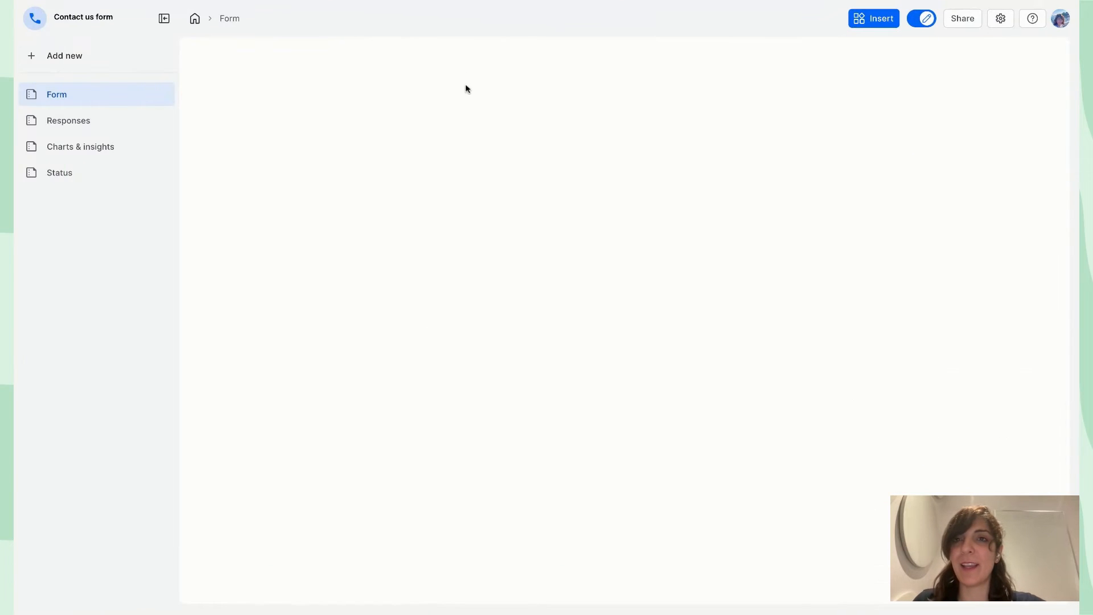
pyautogui.scroll(-3, 740, 195)
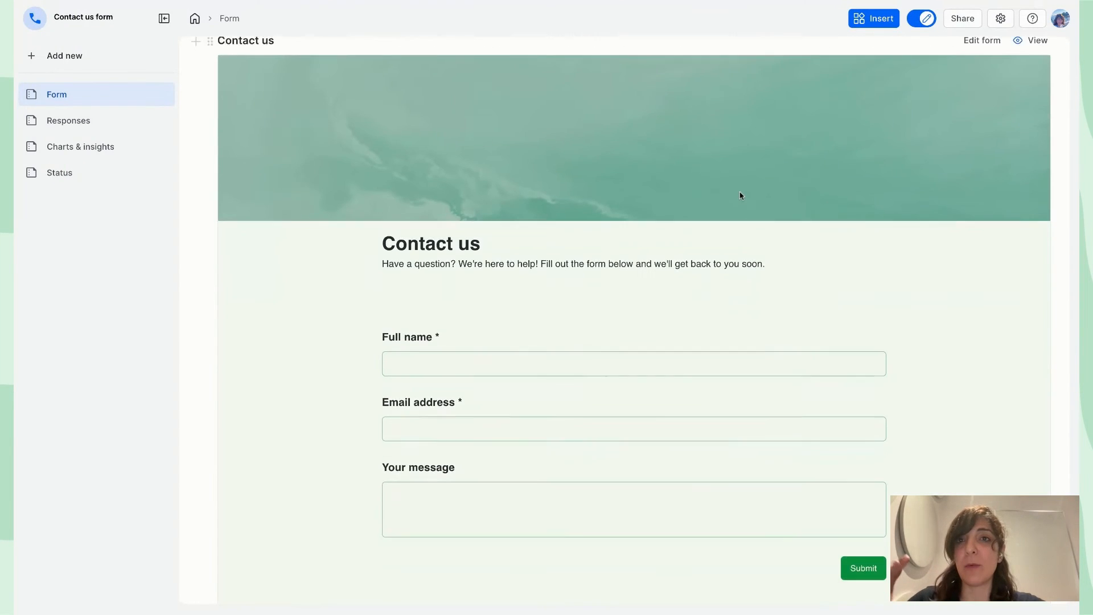
pyautogui.scroll(3, 639, 212)
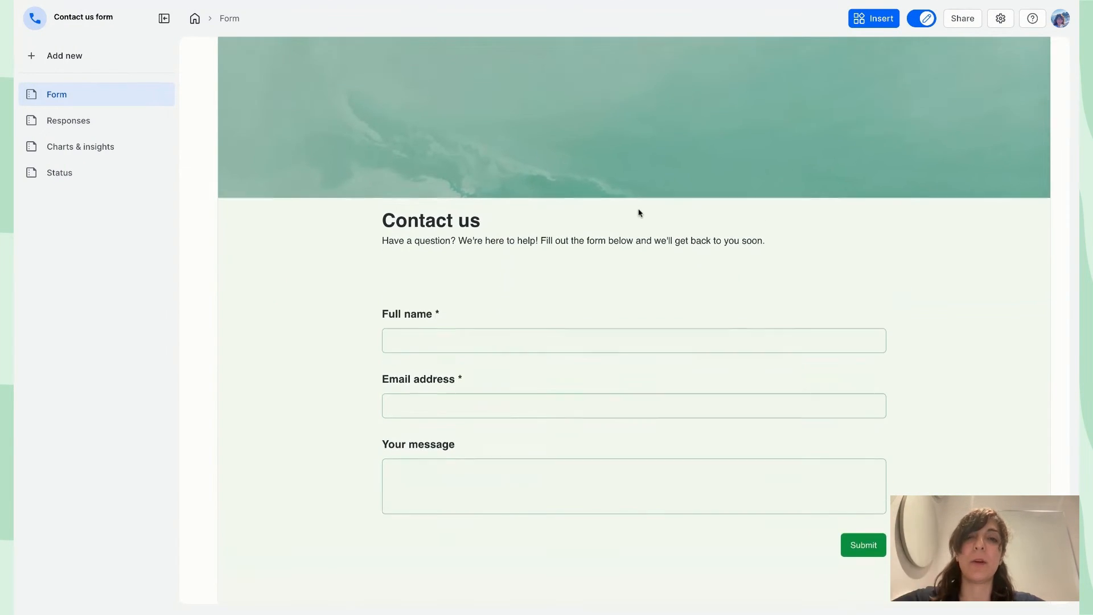
pyautogui.scroll(-10, 639, 213)
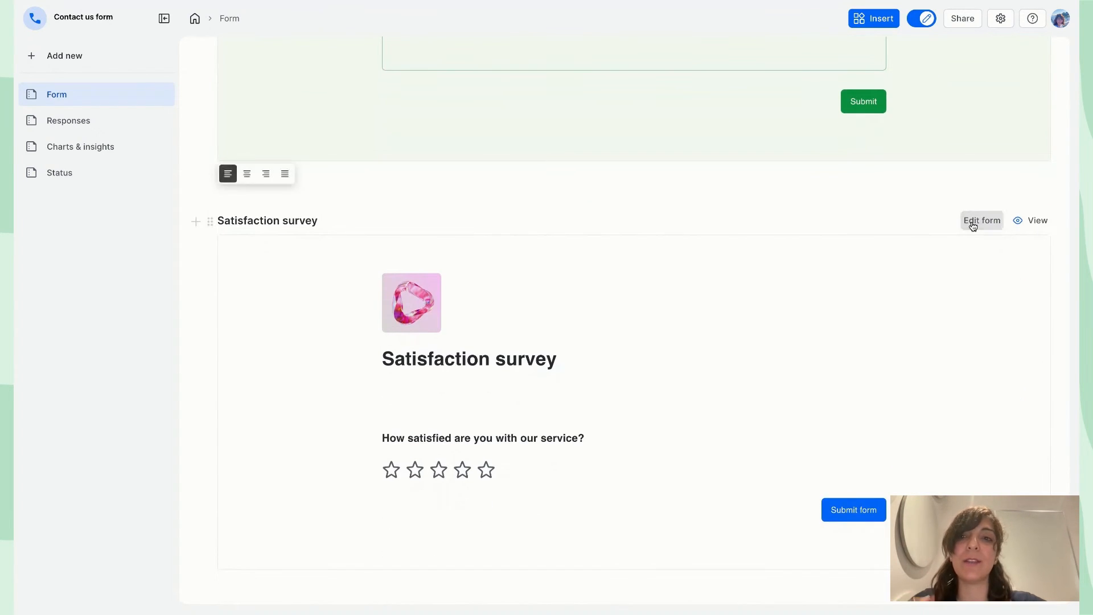
pyautogui.click(972, 222)
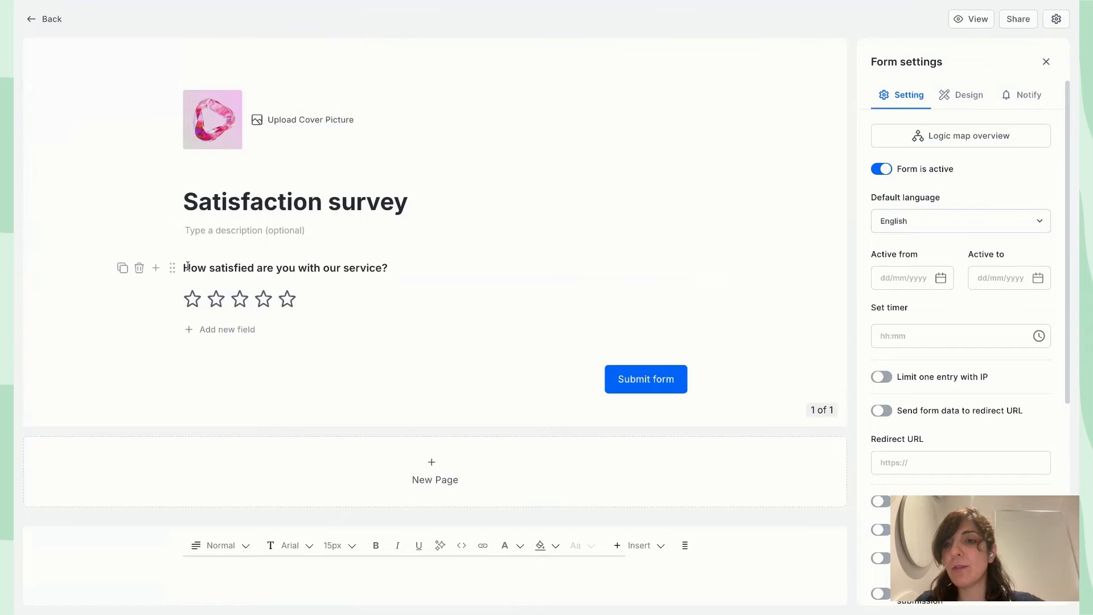
# Add a hidden field titled 'Full name' with the ID 'name' below the rating question
pyautogui.click(158, 271)
pyautogui.click(158, 271)
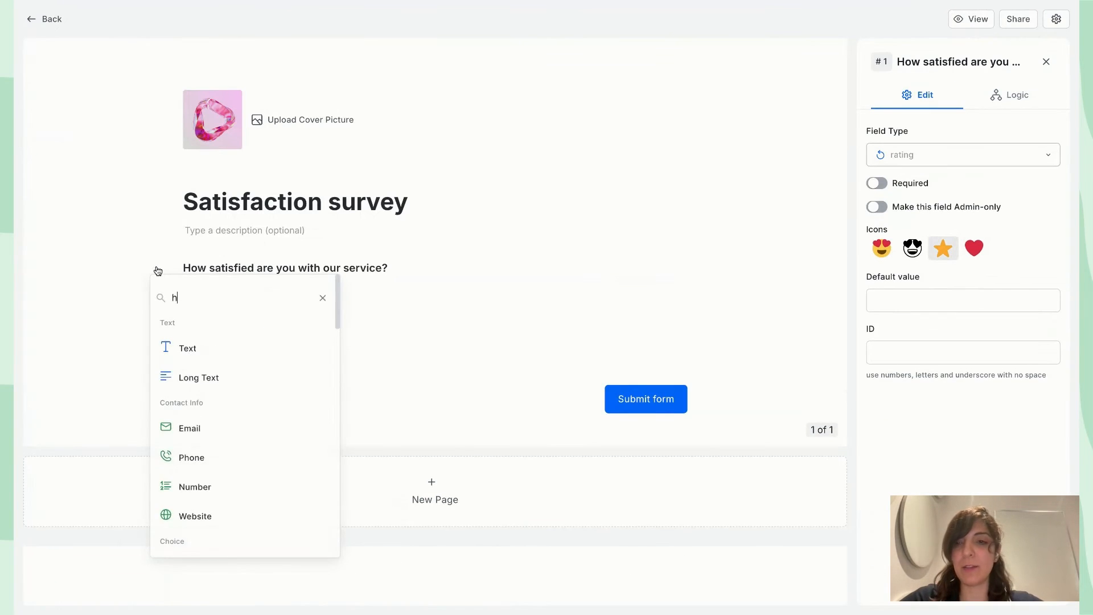
pyautogui.write('rati')
pyautogui.click(234, 358)
pyautogui.click(237, 360)
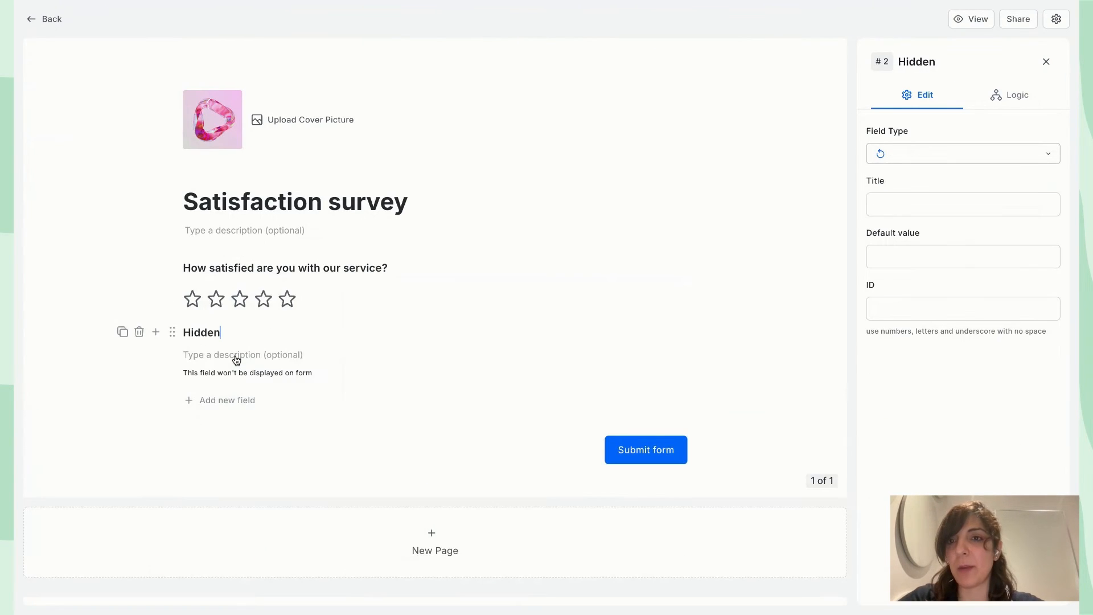
pyautogui.doubleClick(193, 330)
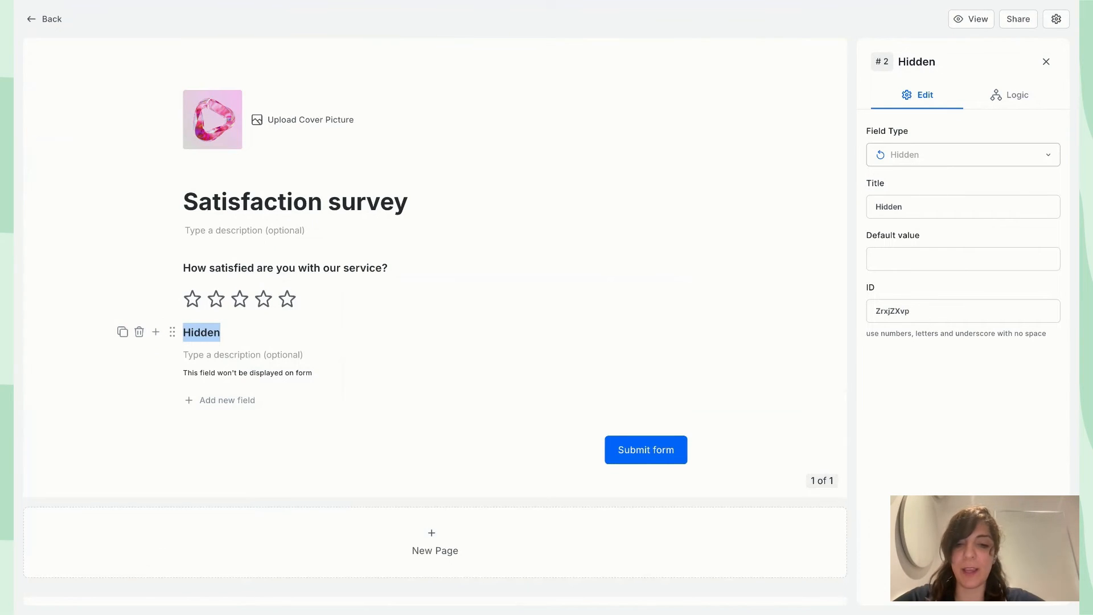
pyautogui.write('Full name')
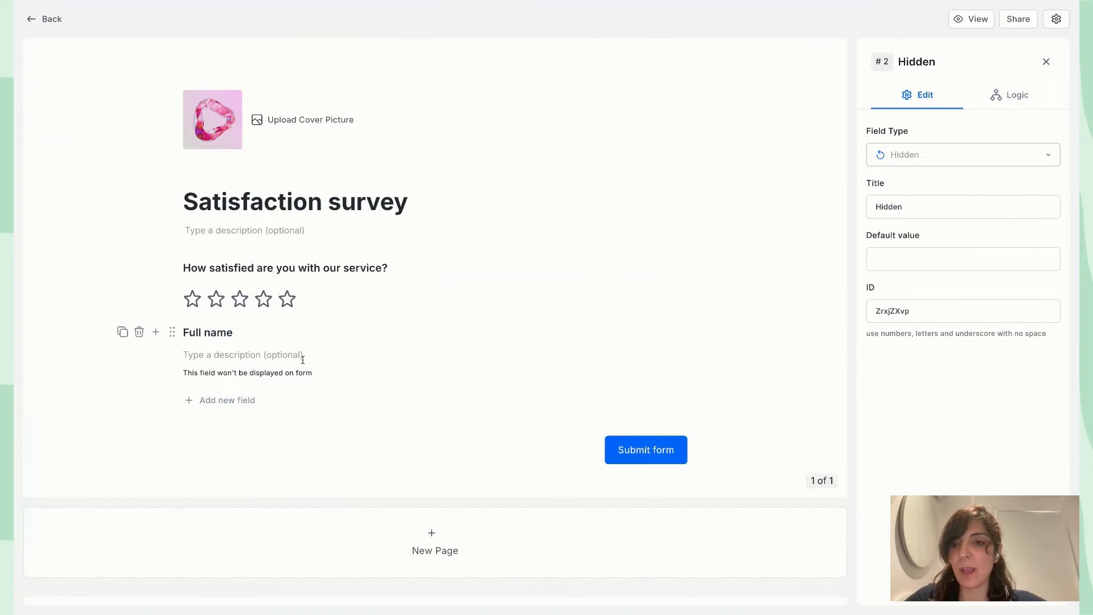
pyautogui.click(901, 311)
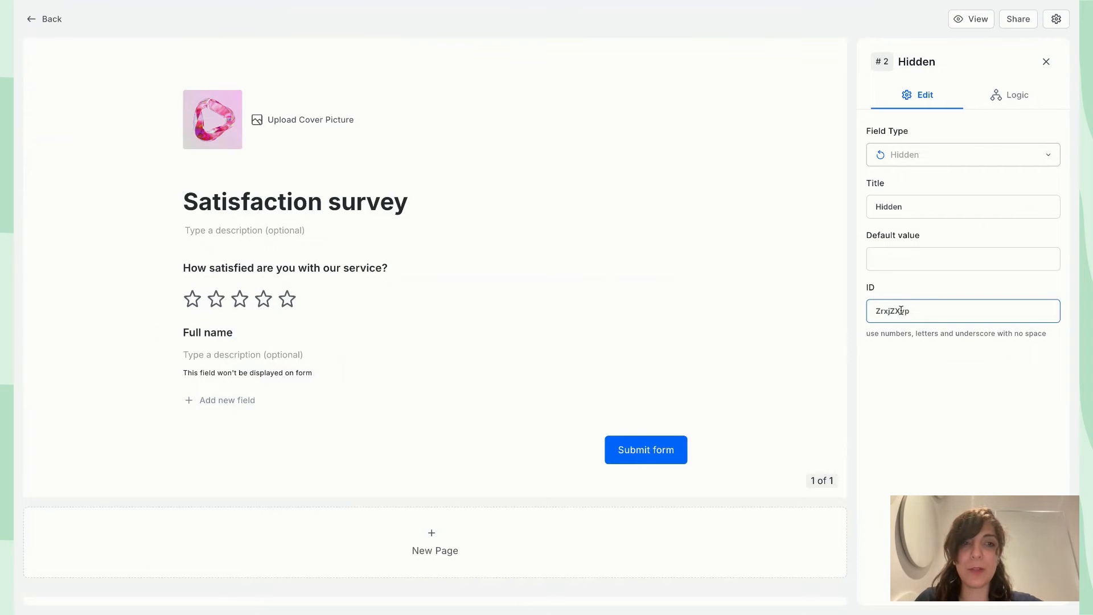
pyautogui.doubleClick(901, 311)
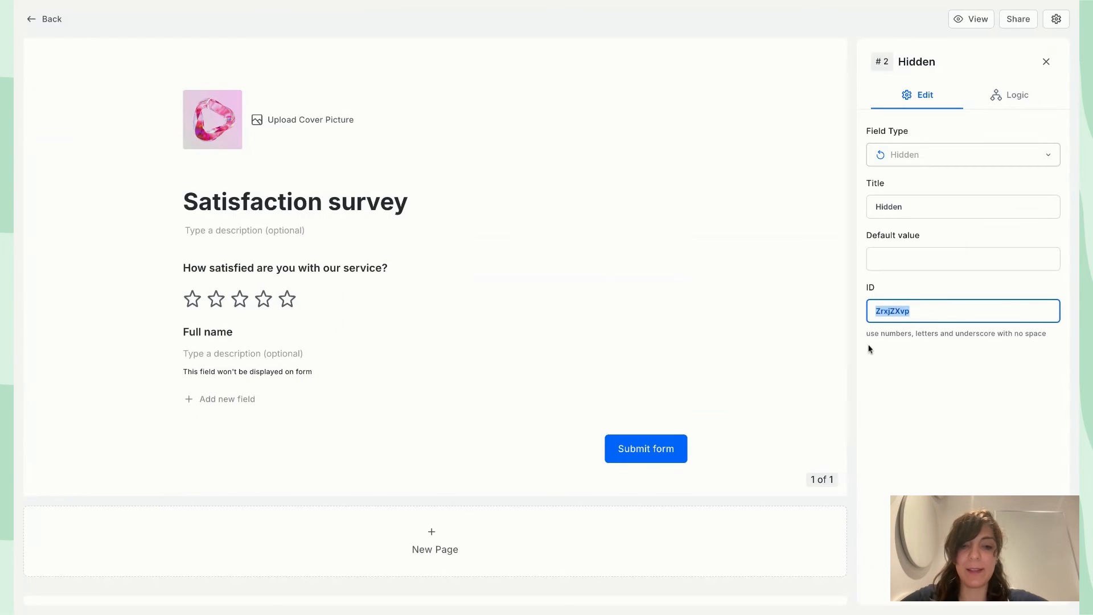
pyautogui.write('name')
pyautogui.click(1040, 443)
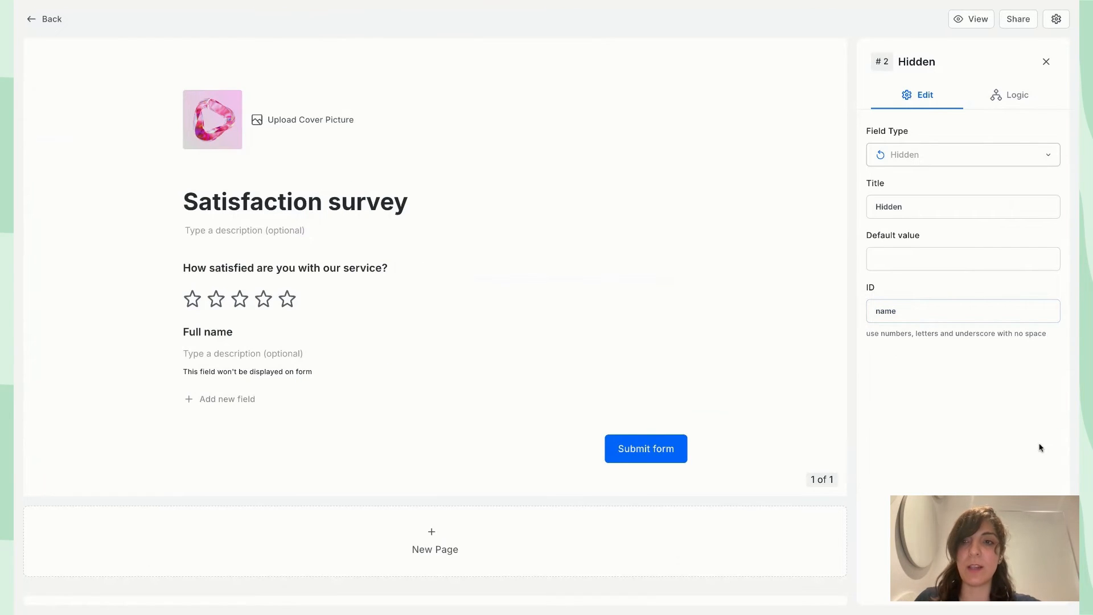
pyautogui.click(240, 334)
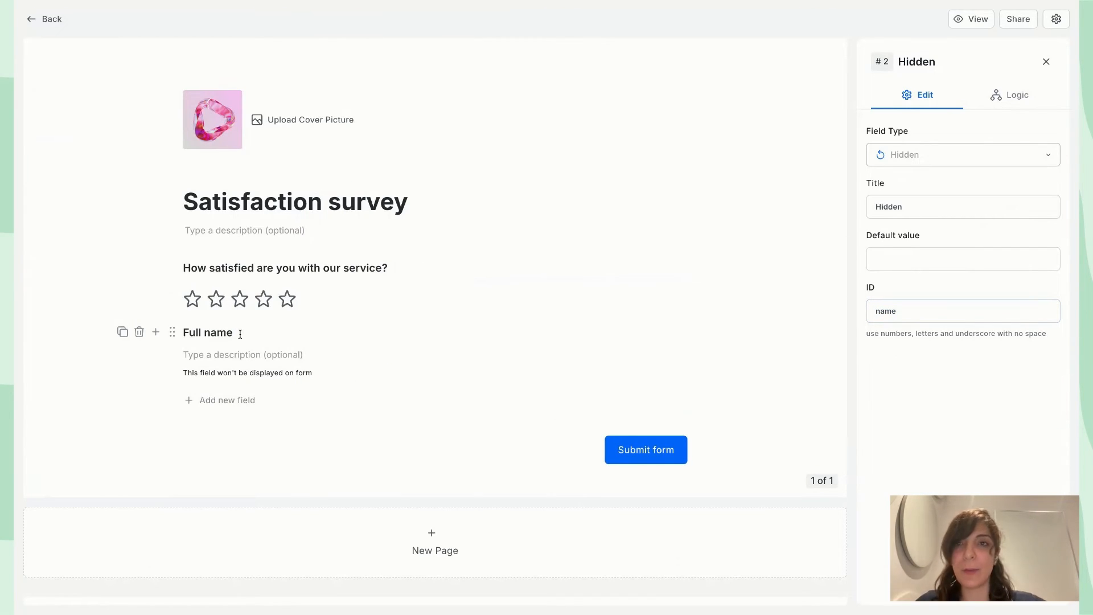
pyautogui.click(240, 299)
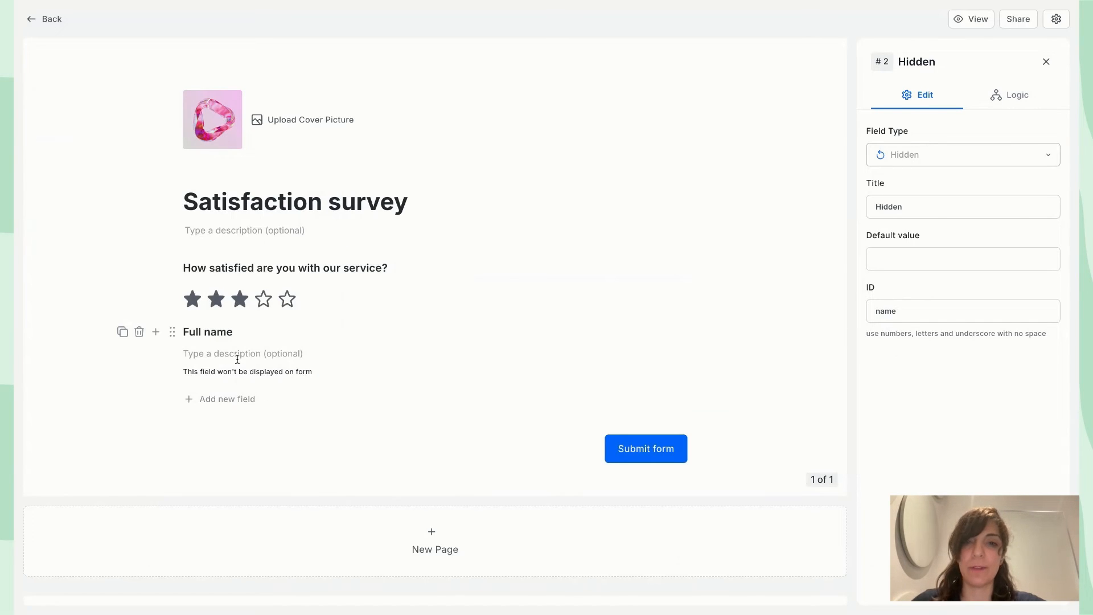
# Add a second hidden field titled 'Email address' with the ID 'email'
pyautogui.click(157, 334)
pyautogui.write('h')
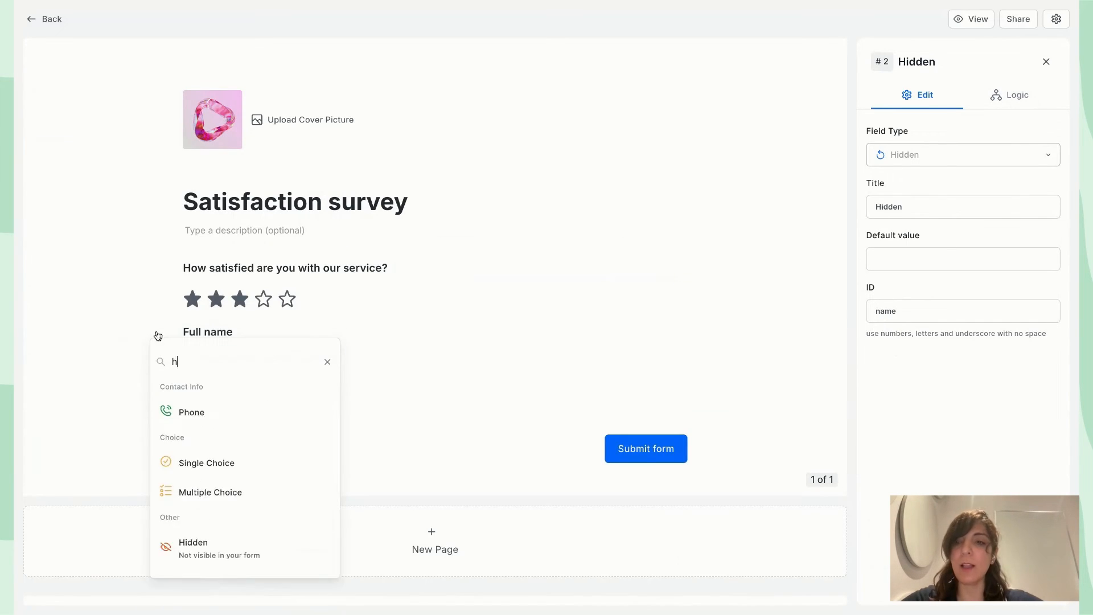
pyautogui.write('id')
pyautogui.click(214, 421)
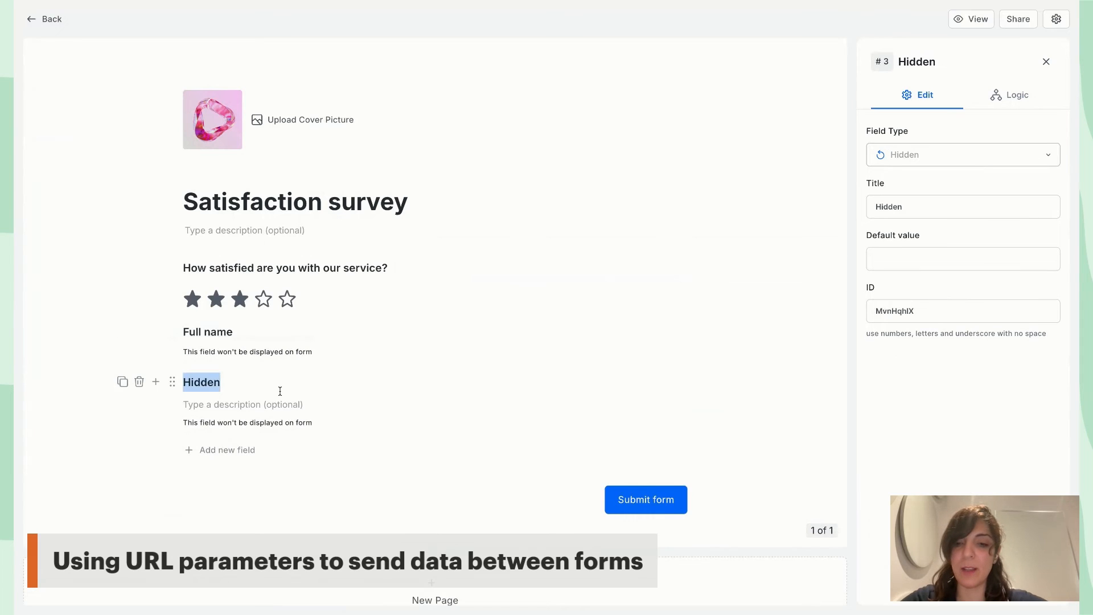
pyautogui.write('Email')
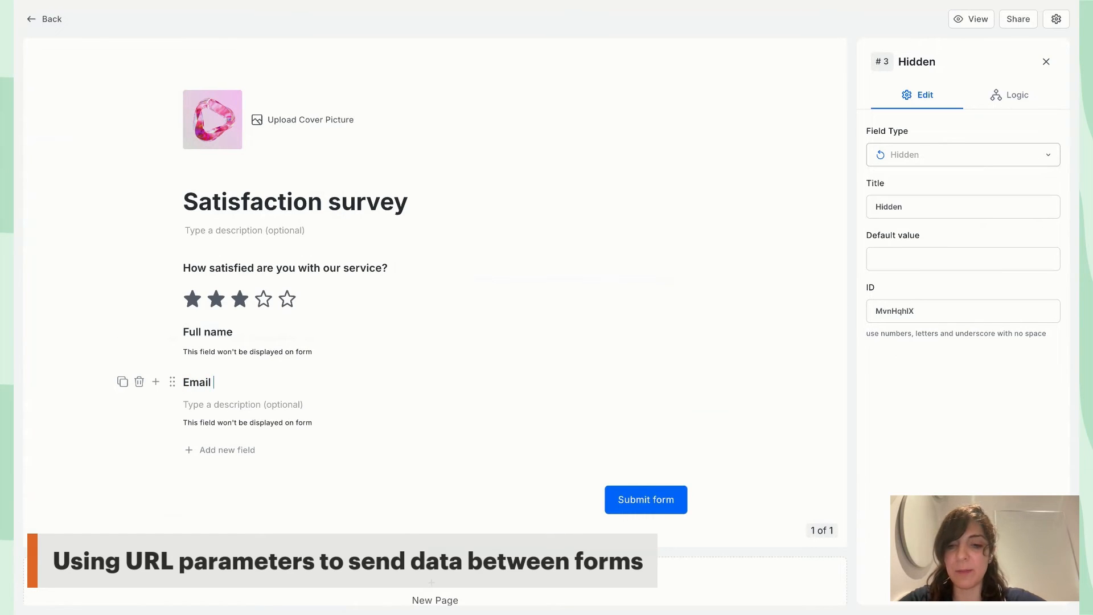
pyautogui.write(' address')
pyautogui.click(902, 319)
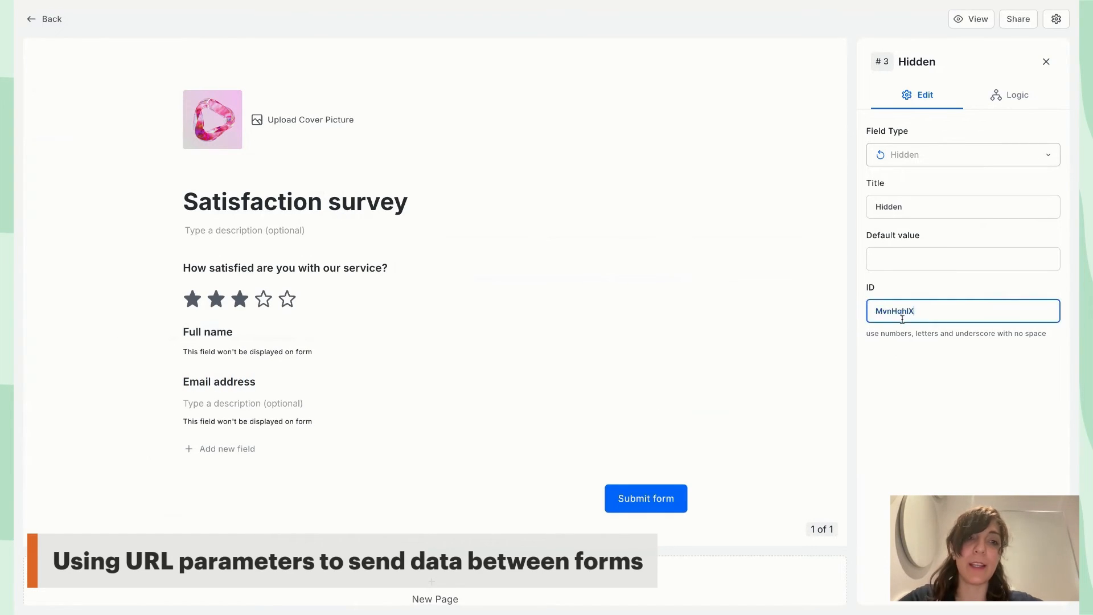
pyautogui.doubleClick(903, 320)
pyautogui.write('email')
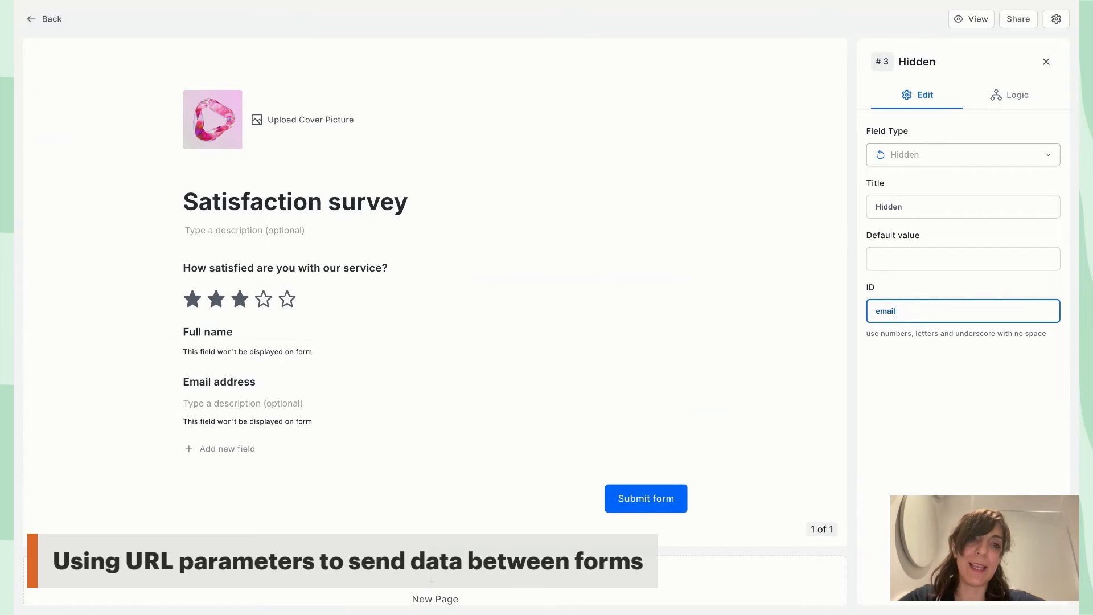
pyautogui.click(957, 374)
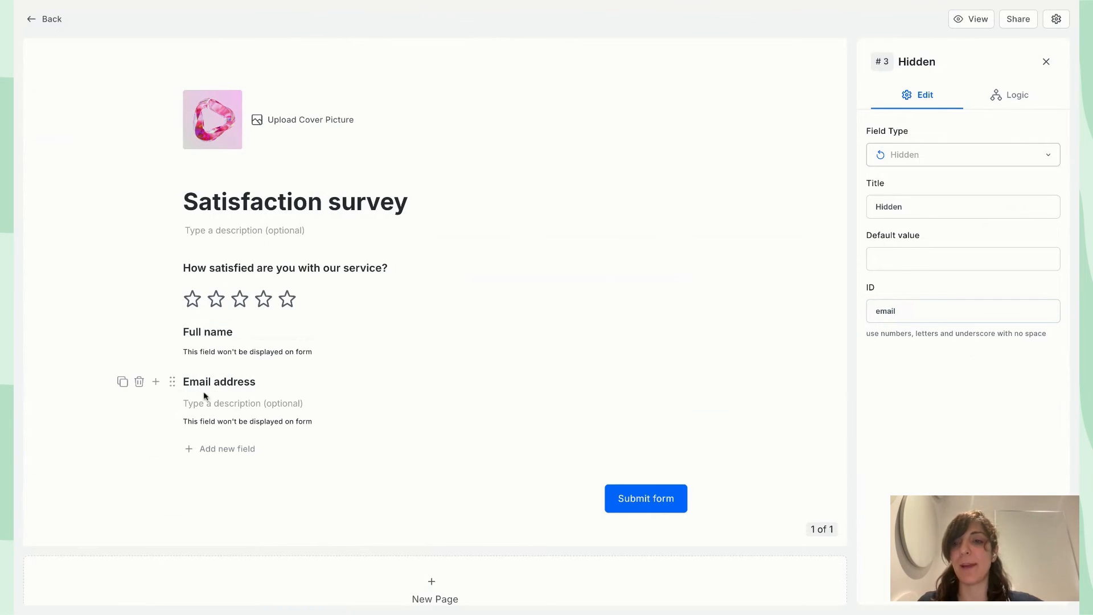
pyautogui.click(156, 382)
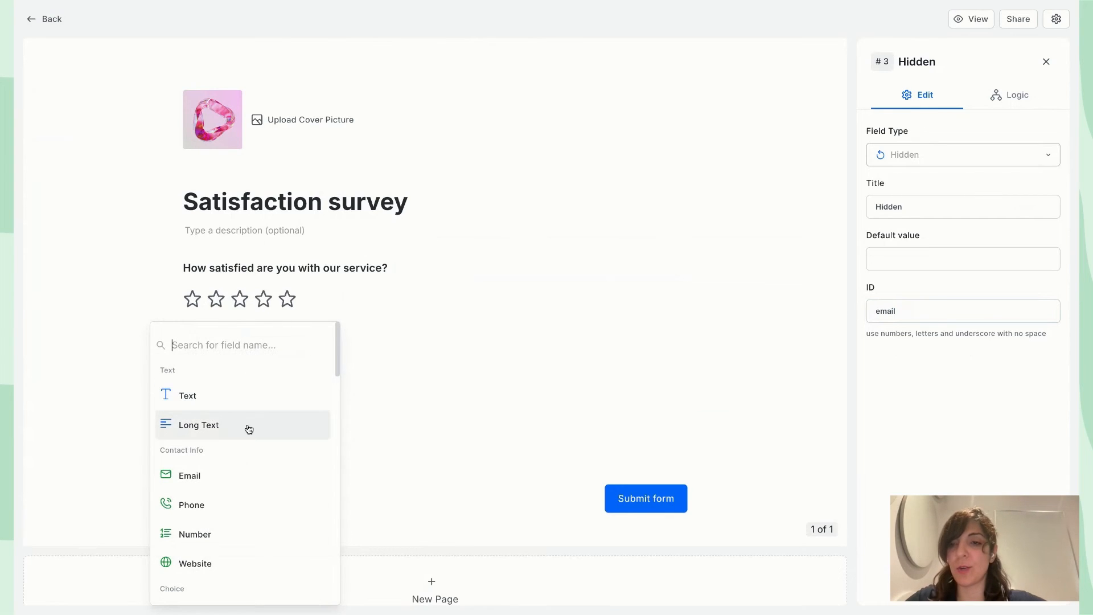
pyautogui.write('cont')
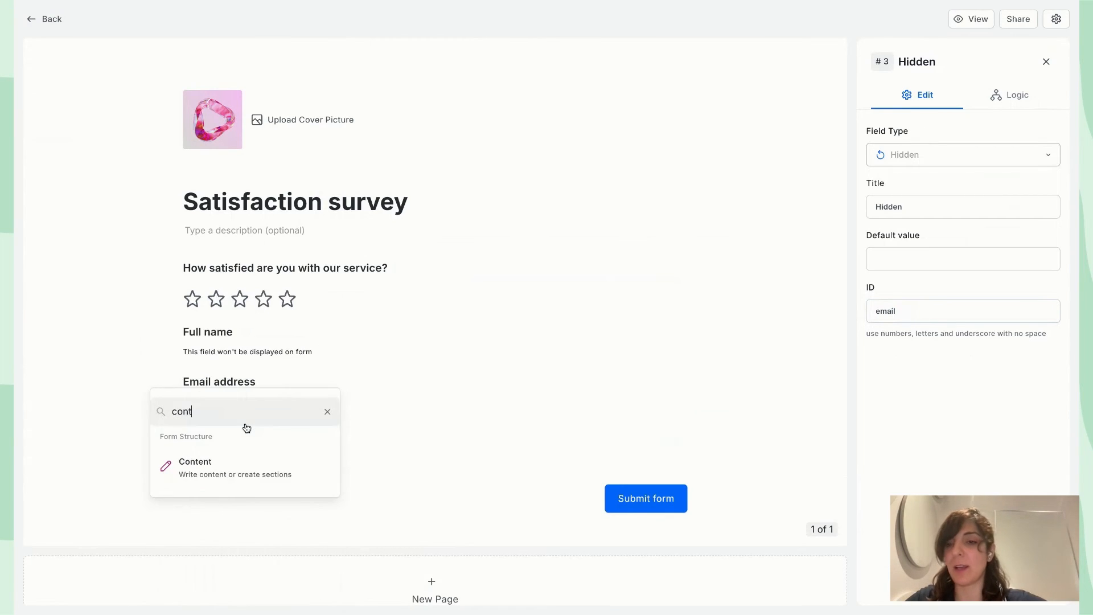
pyautogui.click(279, 477)
pyautogui.doubleClick(244, 430)
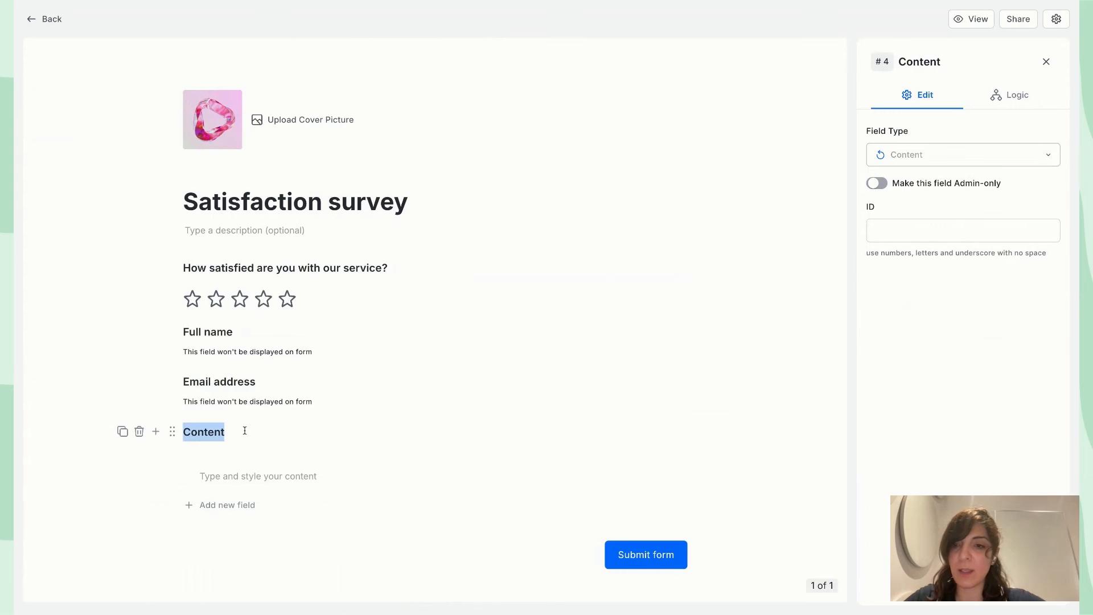
pyautogui.write('Hey')
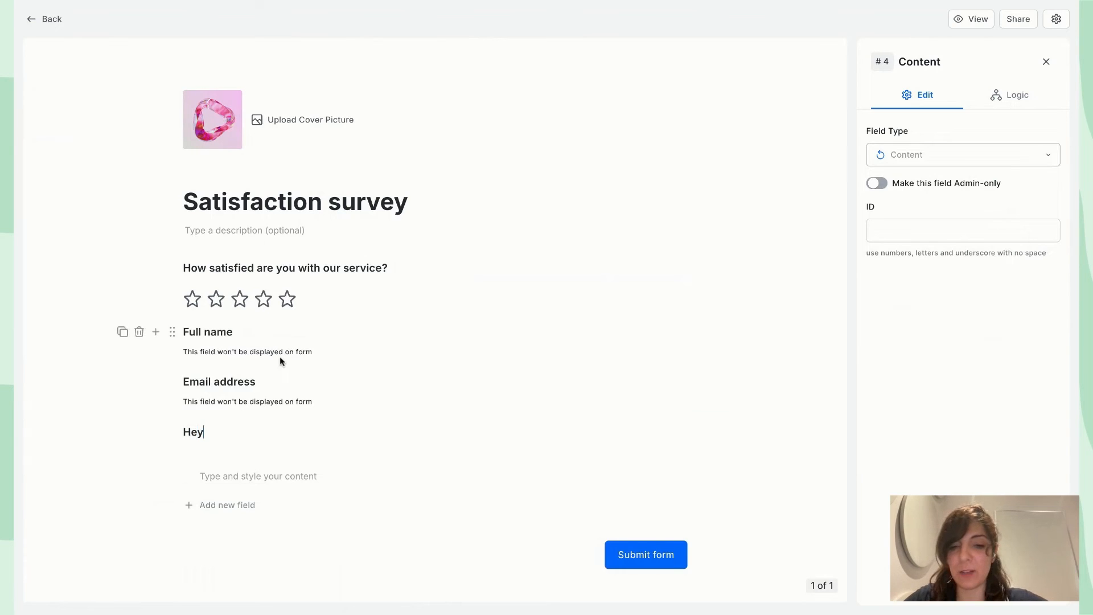
pyautogui.write(' @name ')
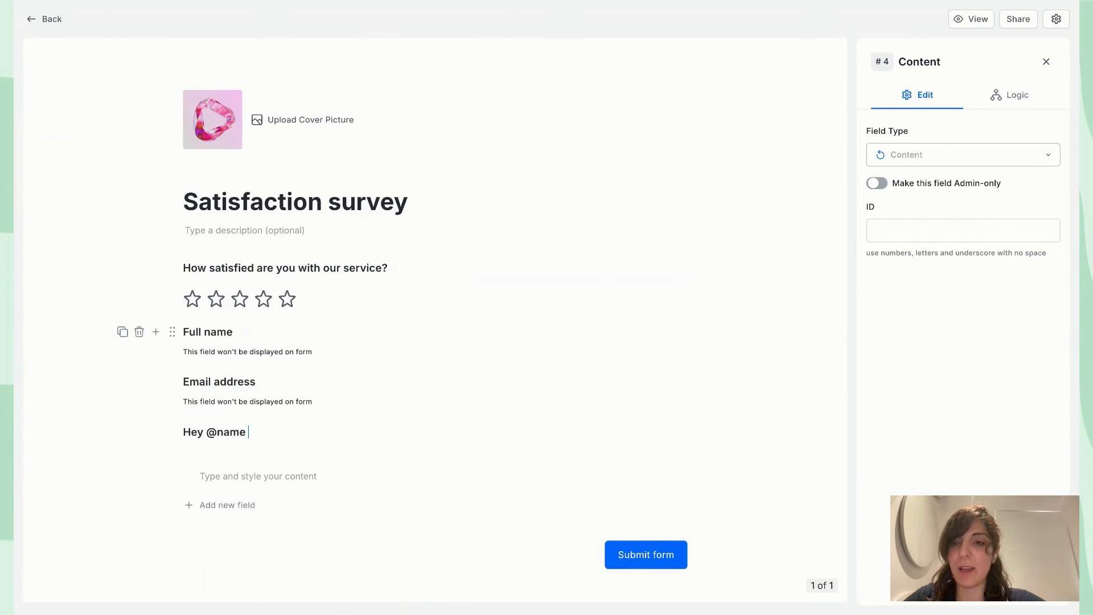
pyautogui.write('happy to have')
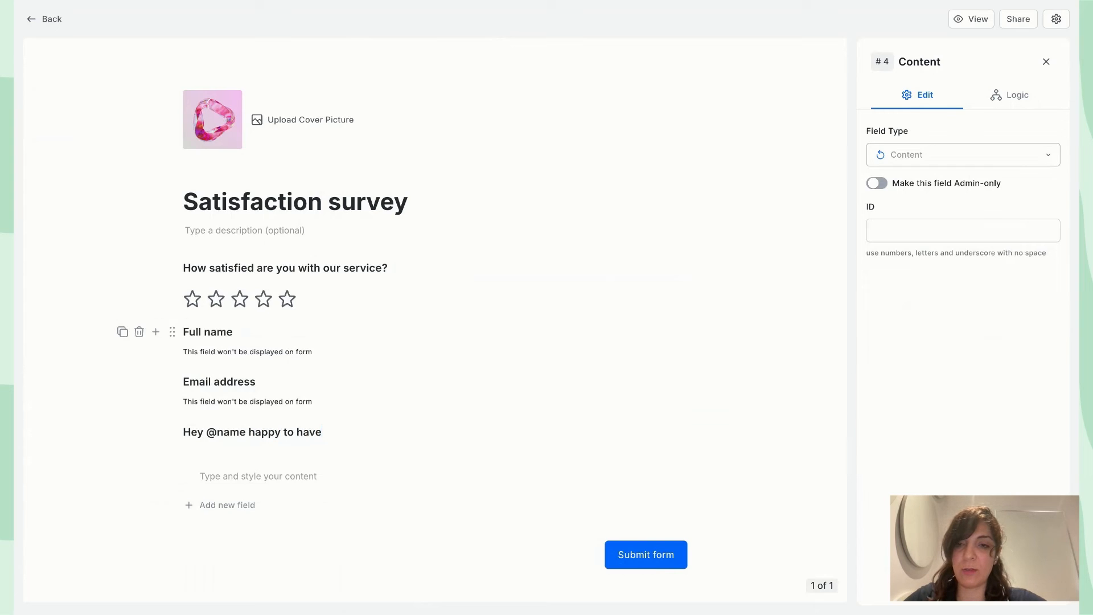
pyautogui.write(' you here!')
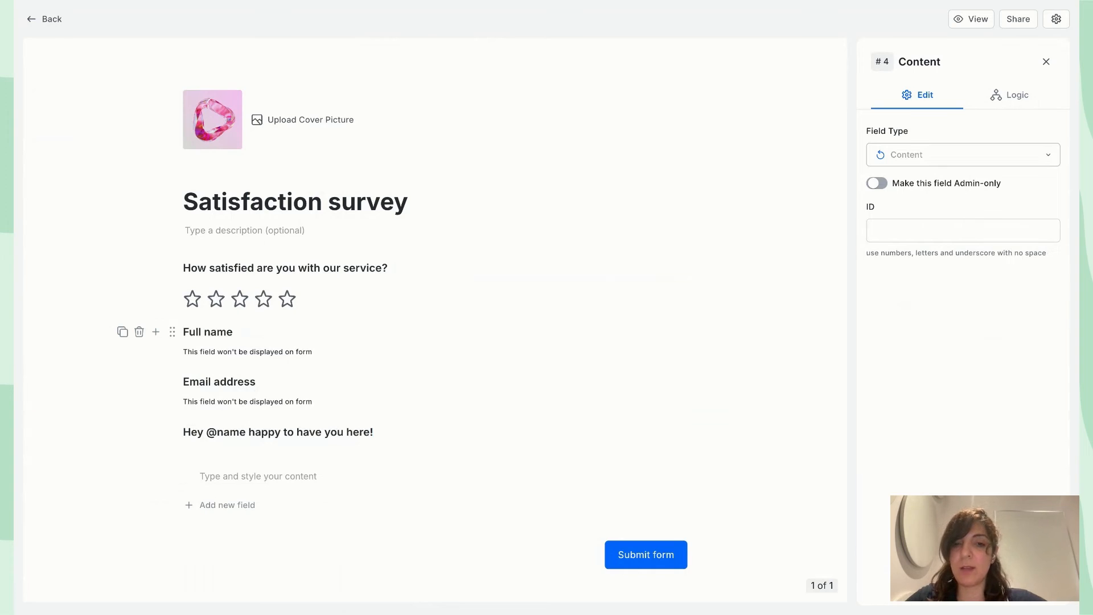
pyautogui.click(106, 416)
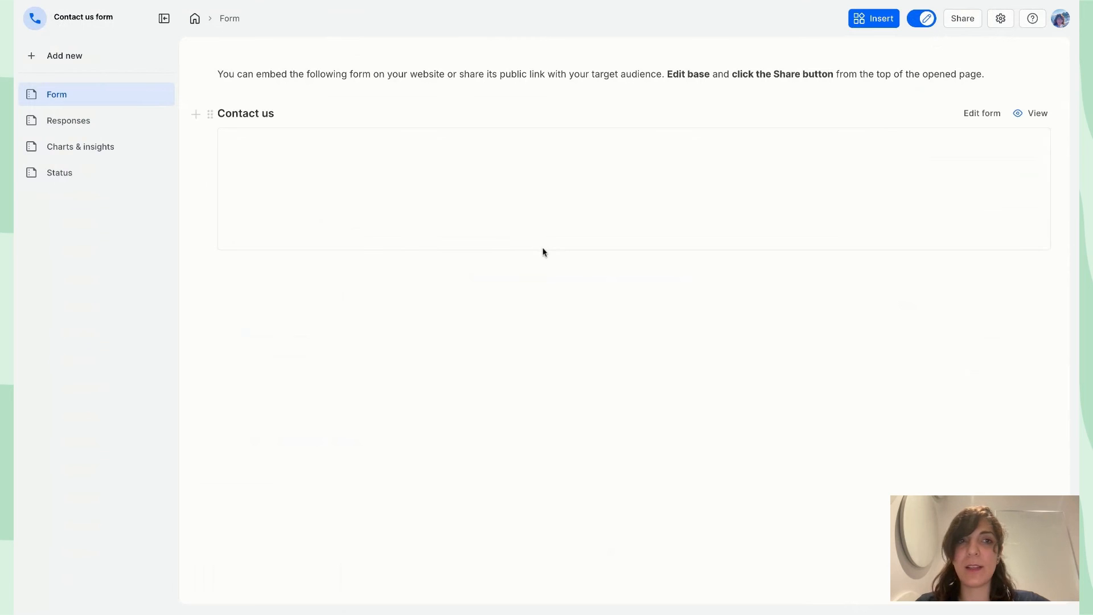
# Submit the Contact us preview with a sample full name and email address
pyautogui.scroll(-3, 1002, 125)
pyautogui.scroll(5, 1020, 92)
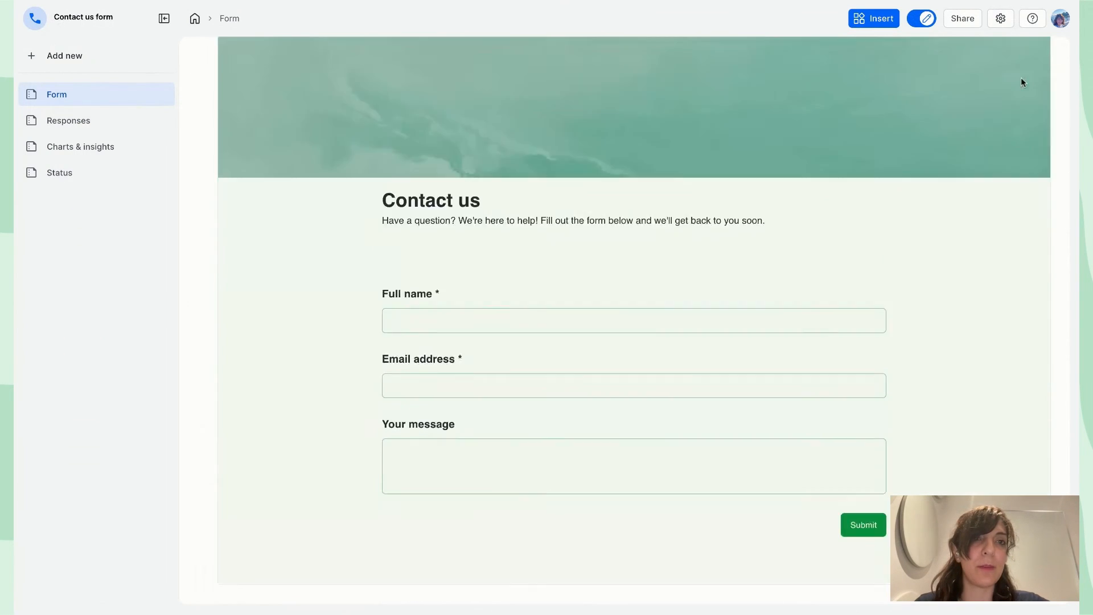
pyautogui.click(1031, 114)
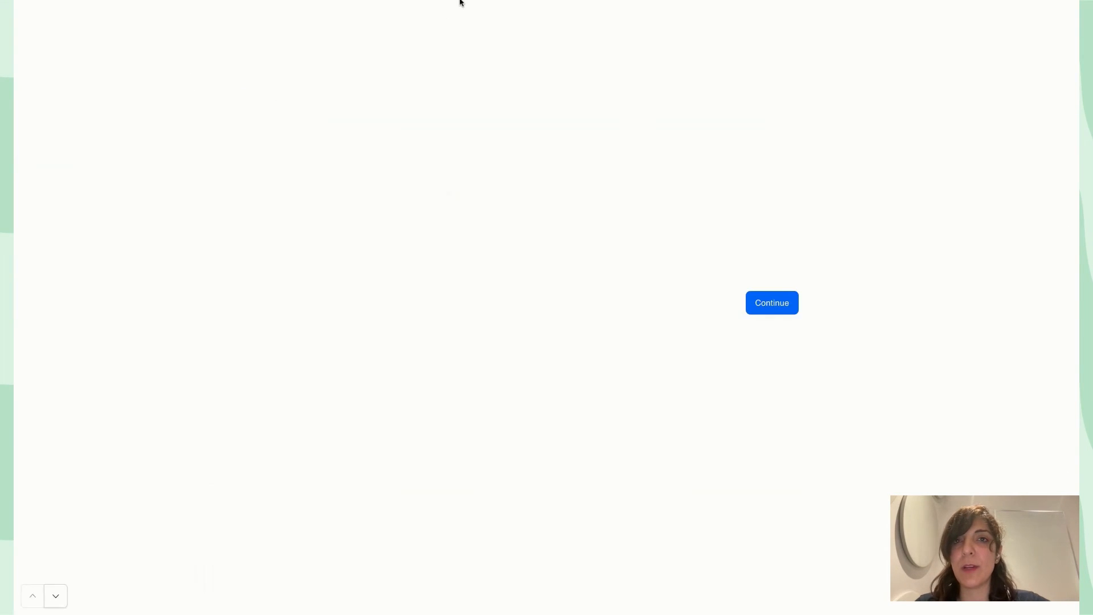
pyautogui.write('Noosh')
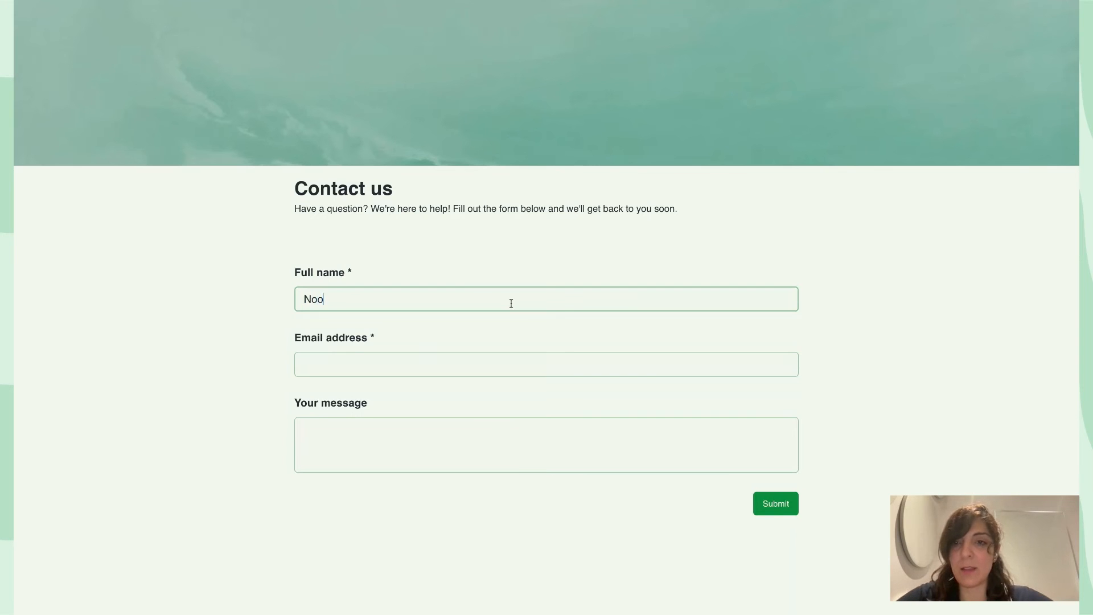
pyautogui.press('Tab')
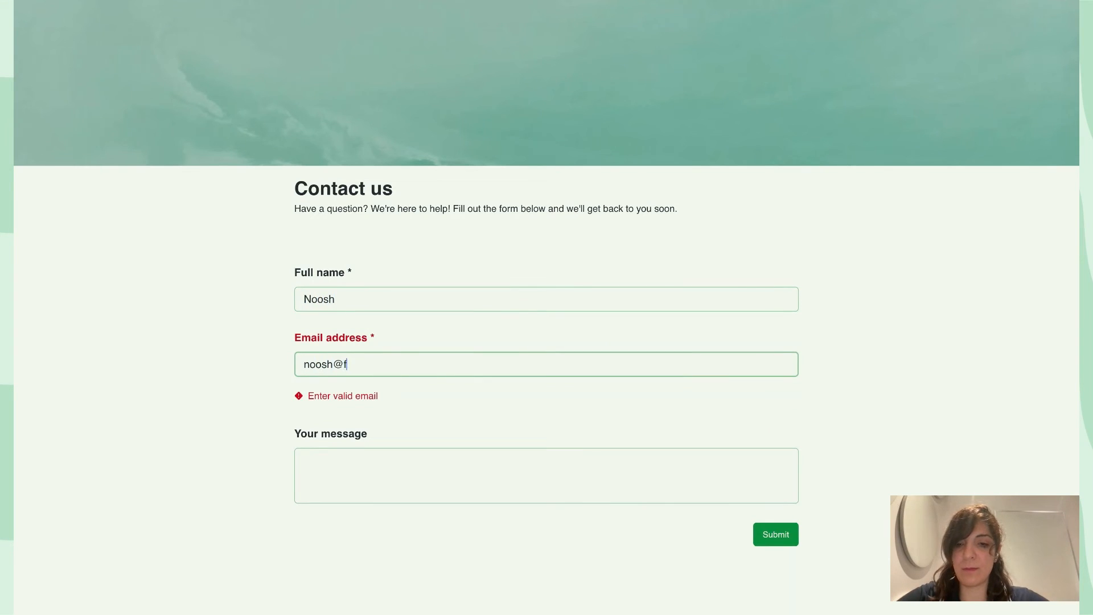
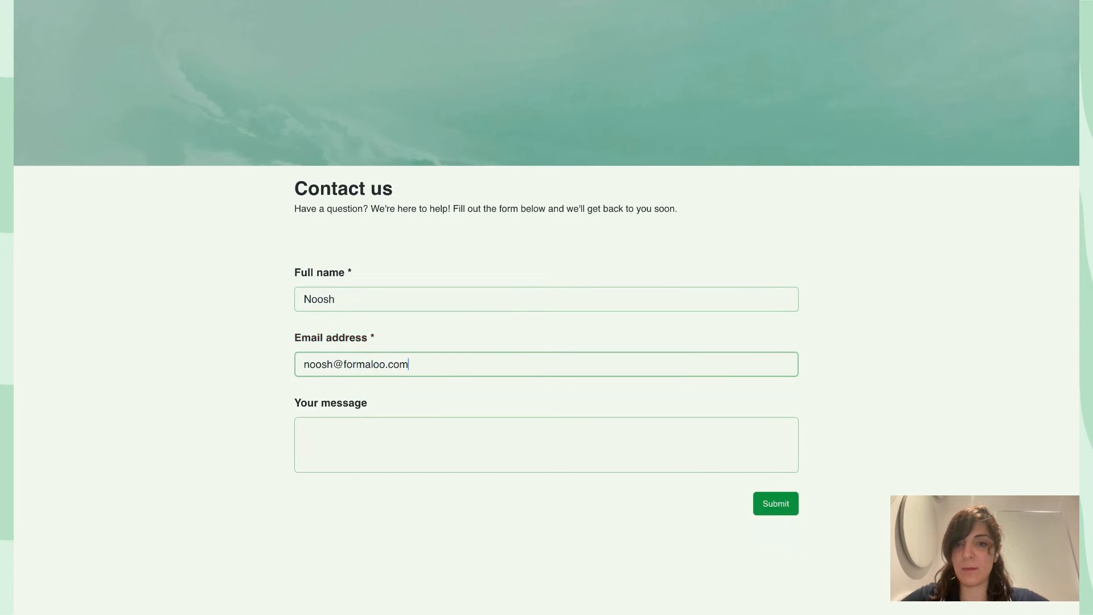
pyautogui.click(777, 503)
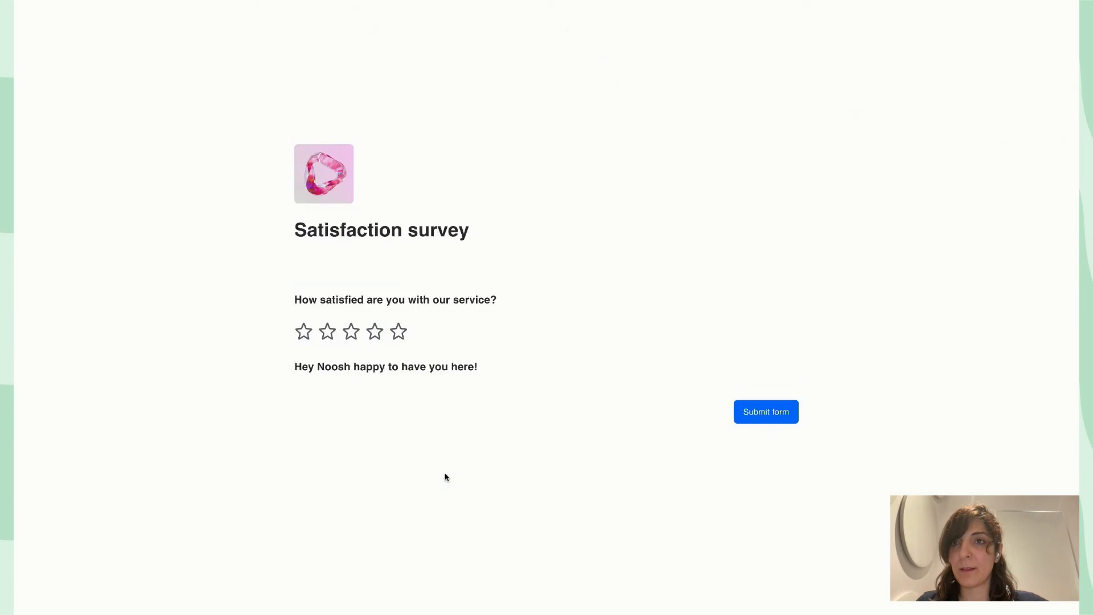
# Rate the service three then five stars and check the greeting shows the submitted name
pyautogui.click(350, 350)
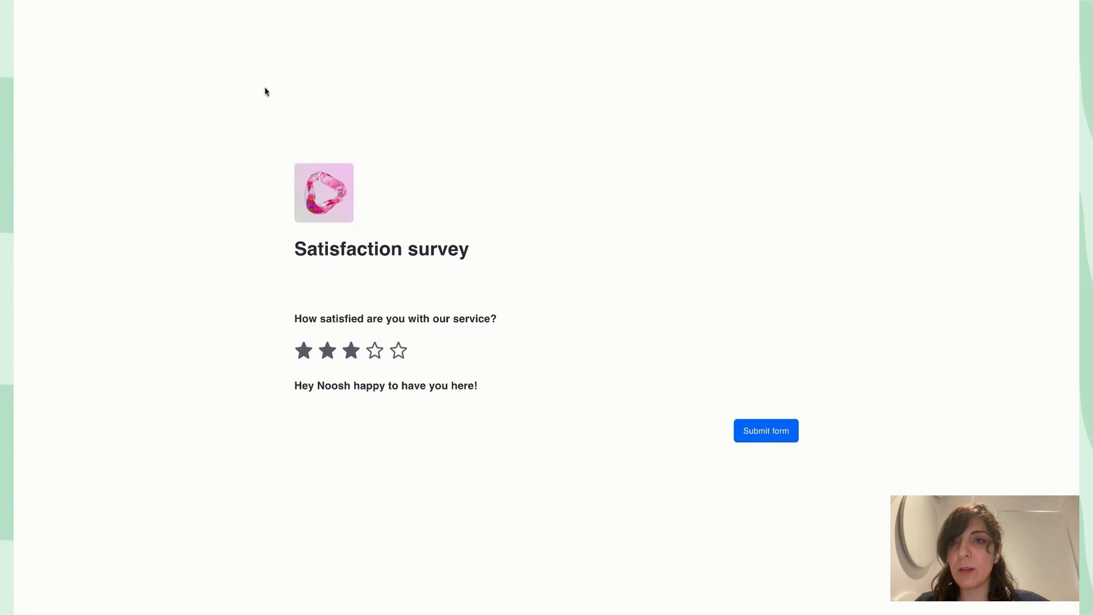
pyautogui.tripleClick(297, 386)
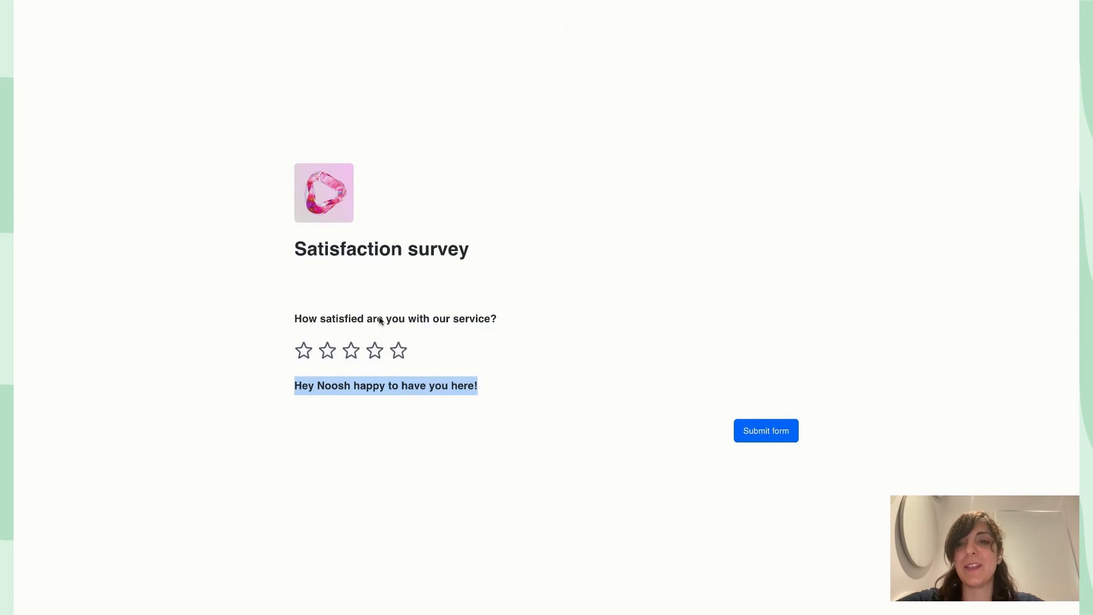
pyautogui.click(398, 350)
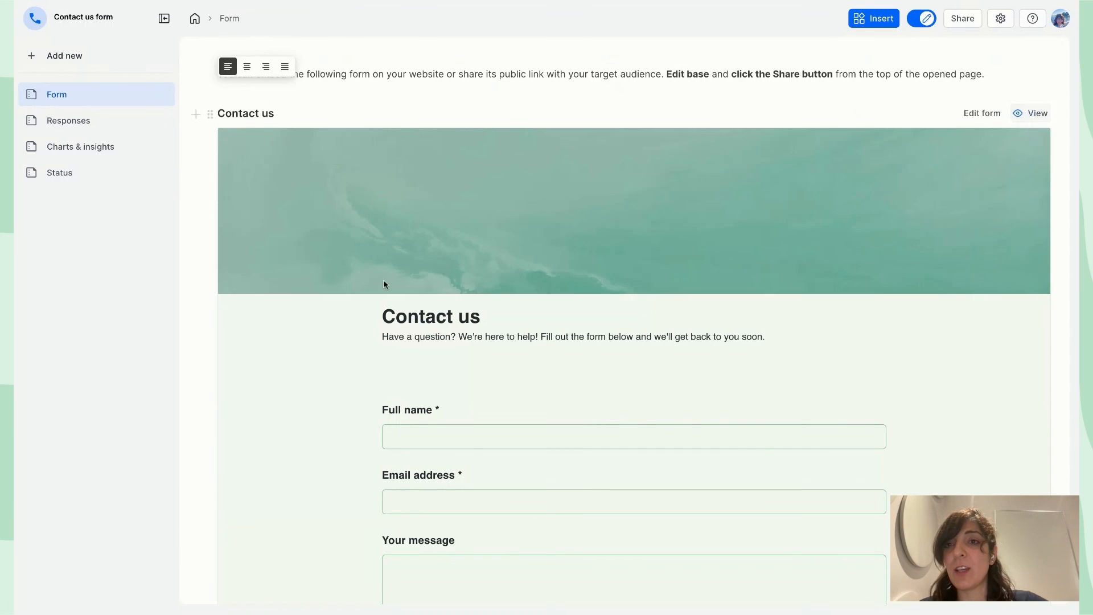
pyautogui.scroll(-9, 384, 284)
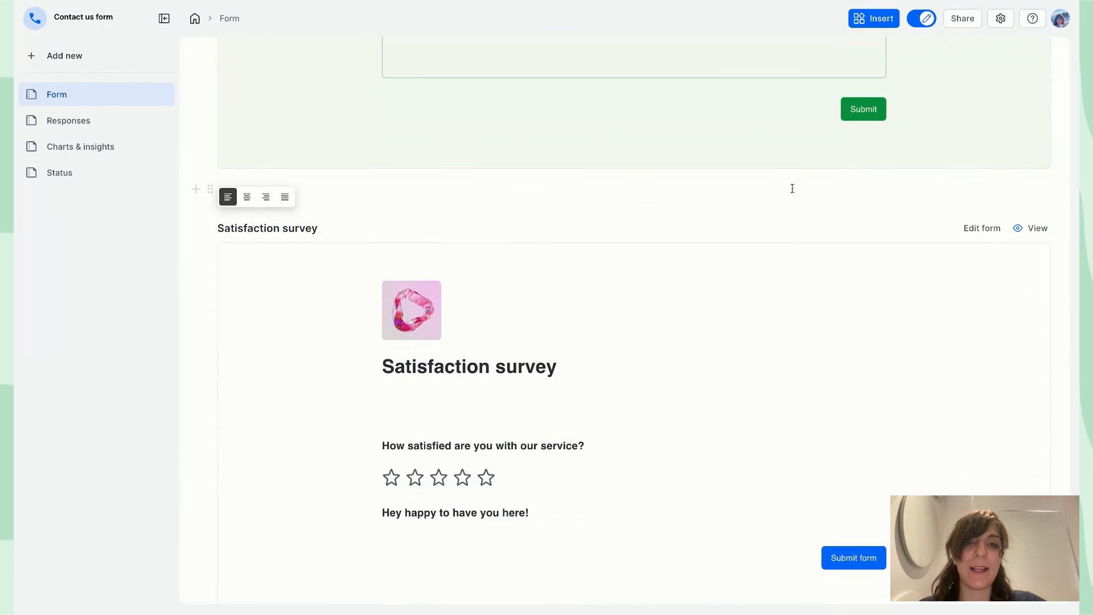
# Move Full name, Email address and the greeting block above the satisfaction rating question
pyautogui.click(981, 229)
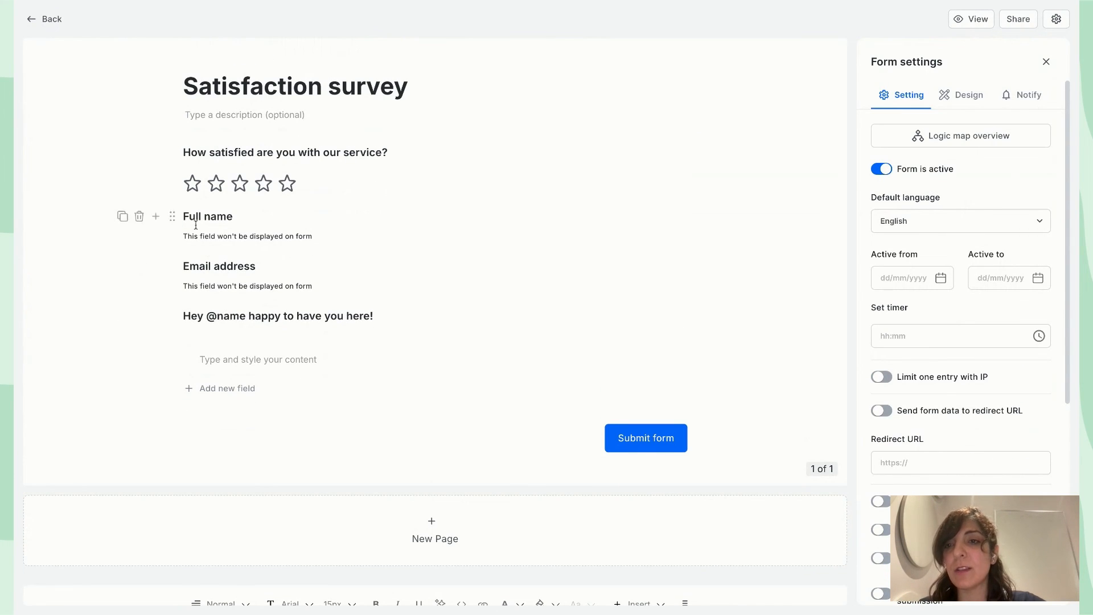
pyautogui.click(172, 206)
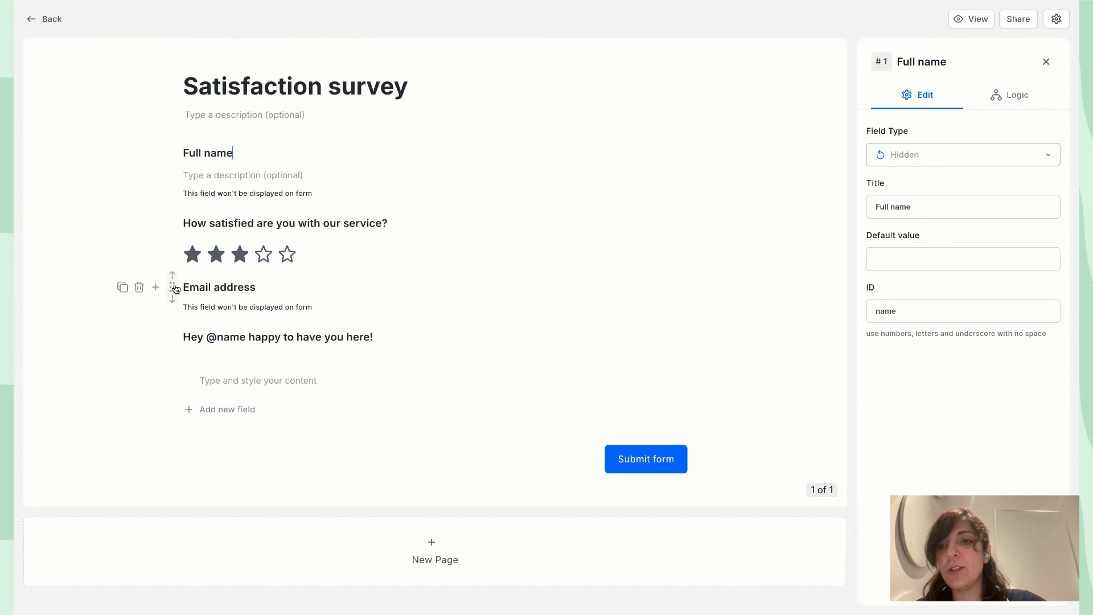
pyautogui.click(172, 287)
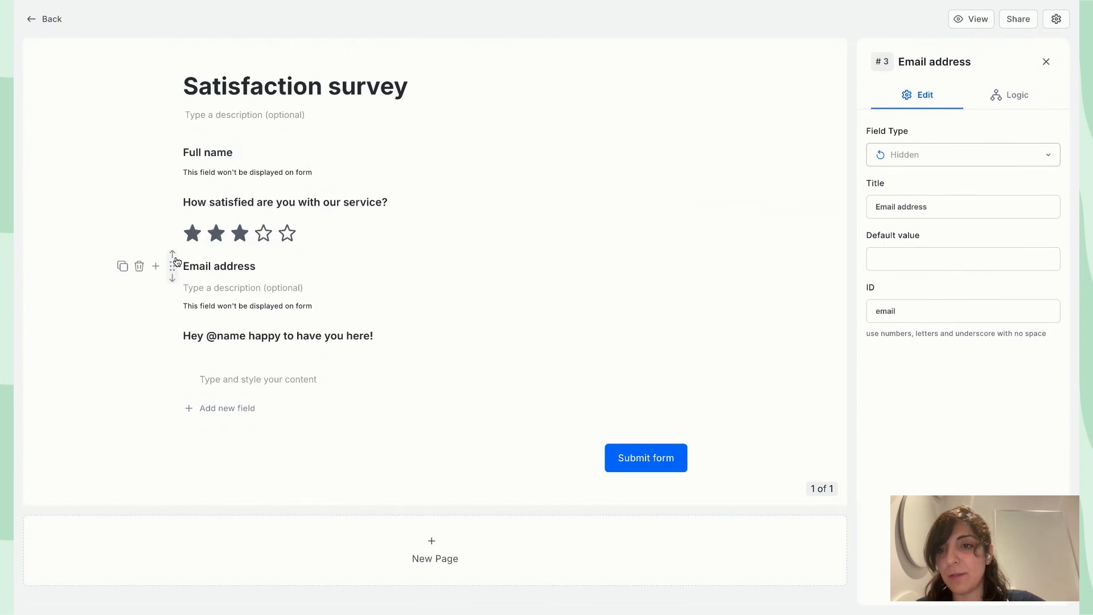
pyautogui.click(172, 254)
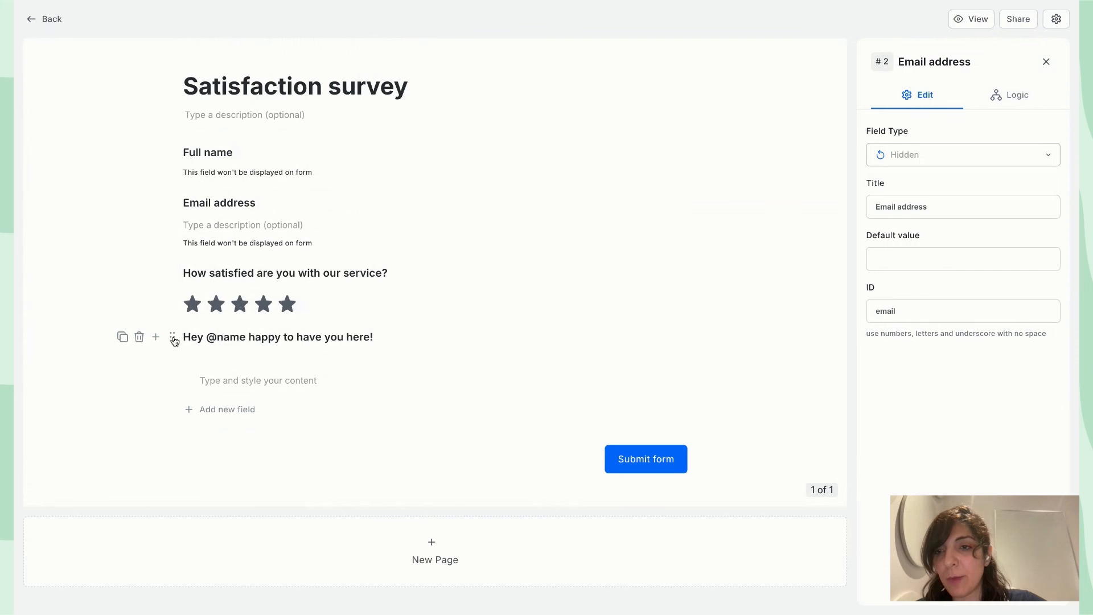
pyautogui.click(172, 327)
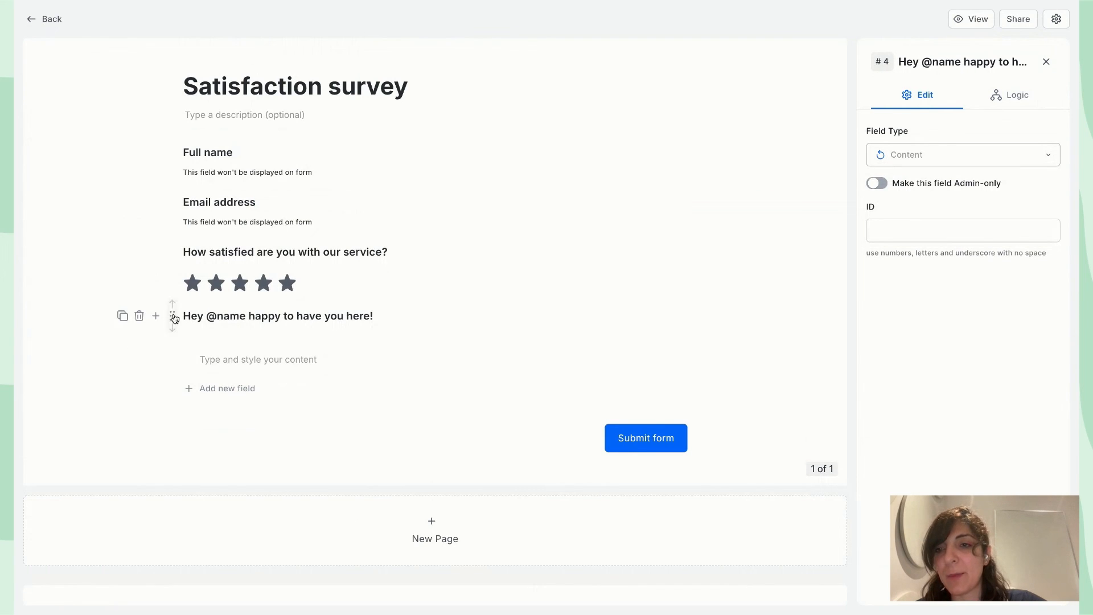
pyautogui.click(172, 305)
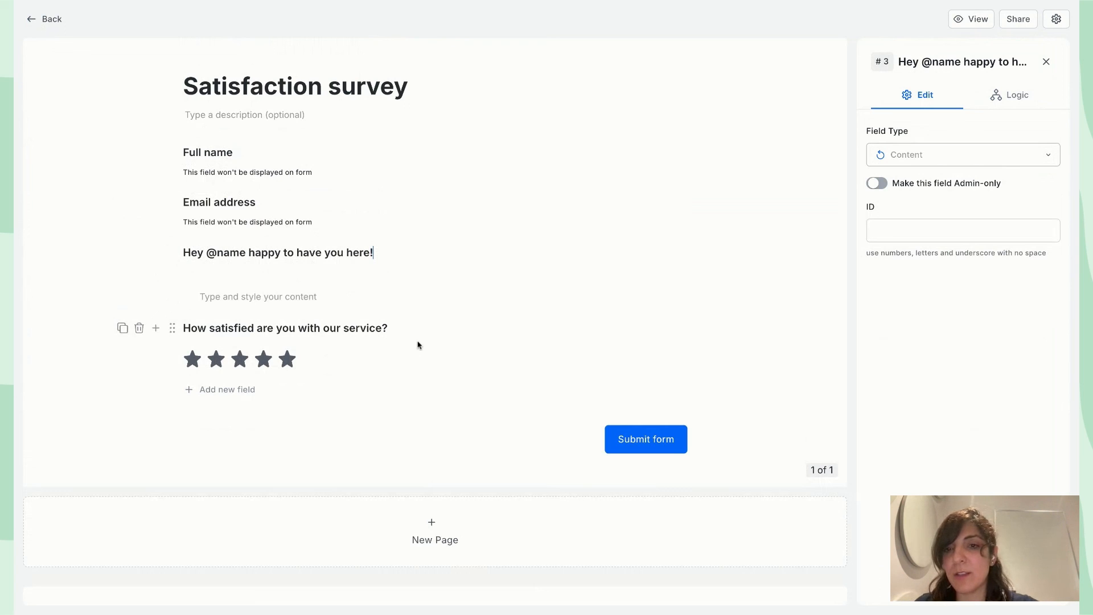
pyautogui.click(396, 329)
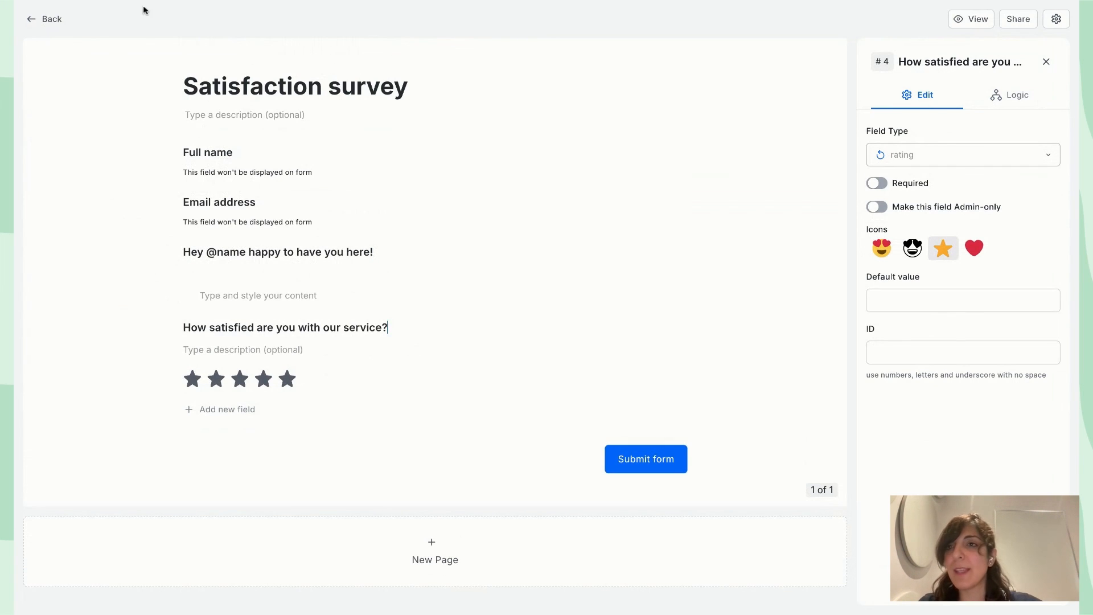
pyautogui.click(49, 20)
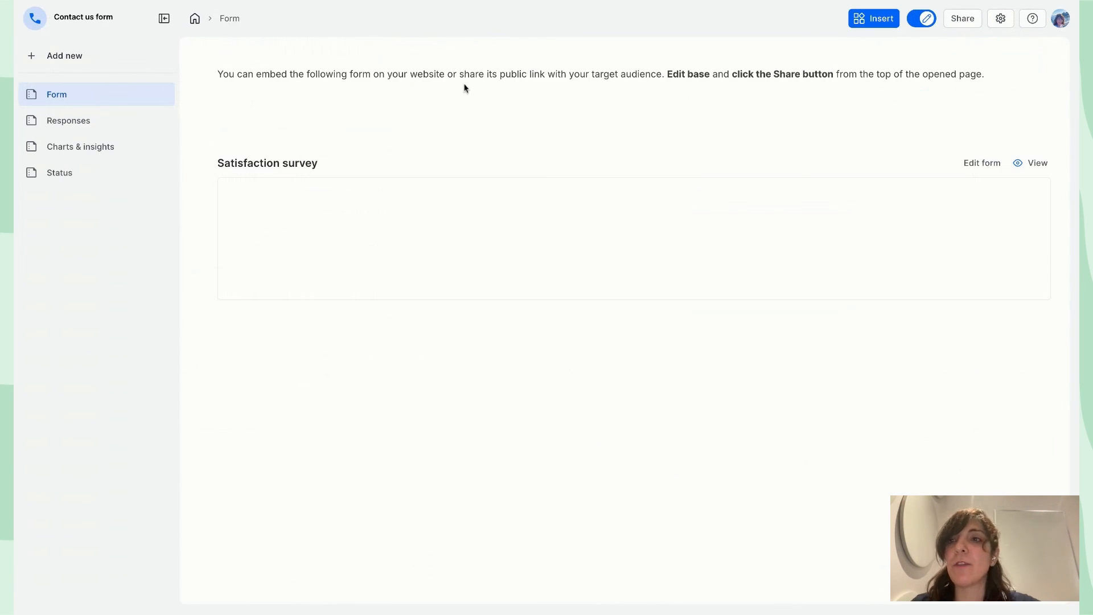
pyautogui.scroll(-2, 465, 88)
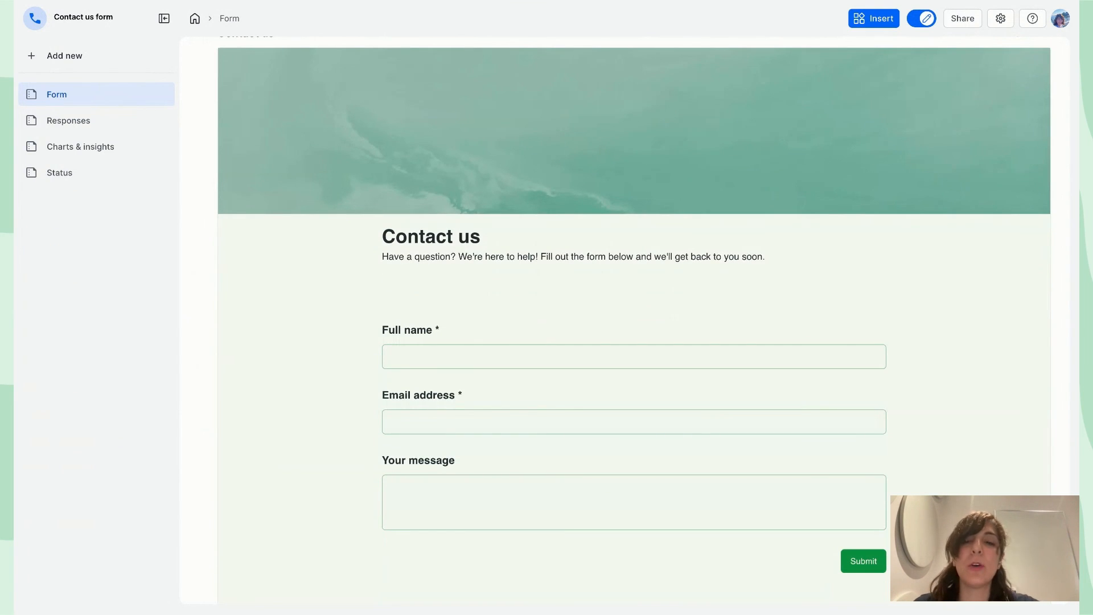